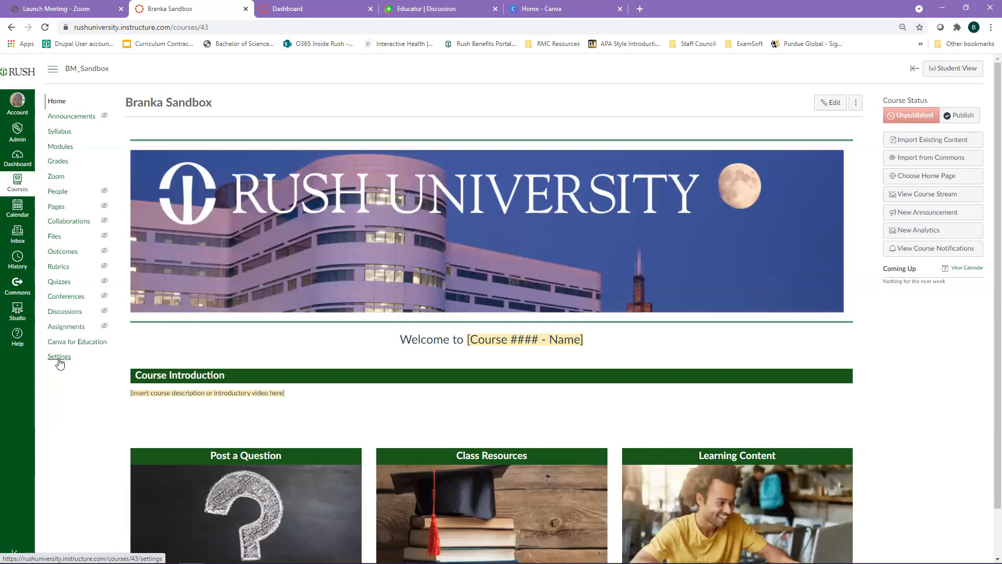
Open the course settings and review the fields of the Course Details
click(59, 357)
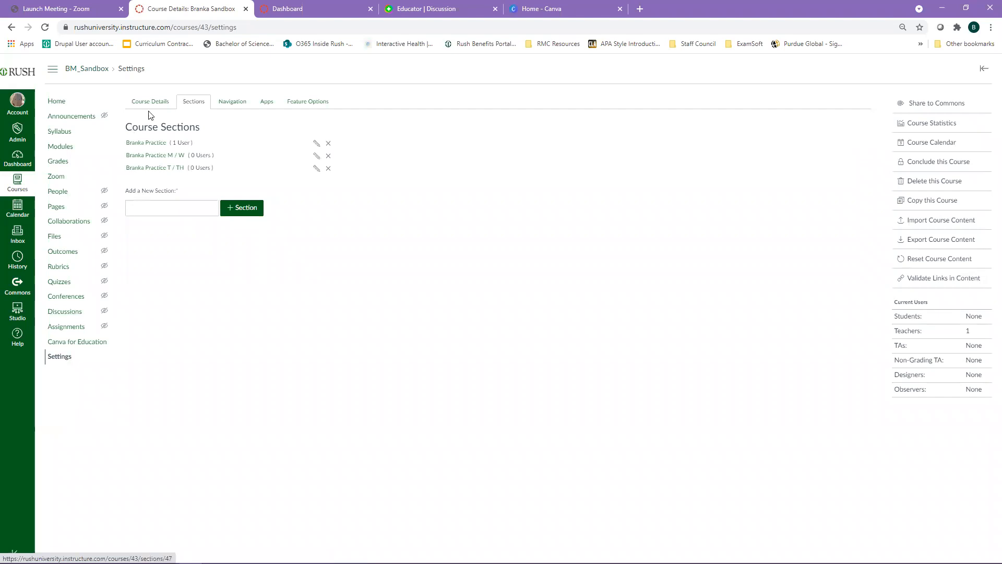
click(156, 103)
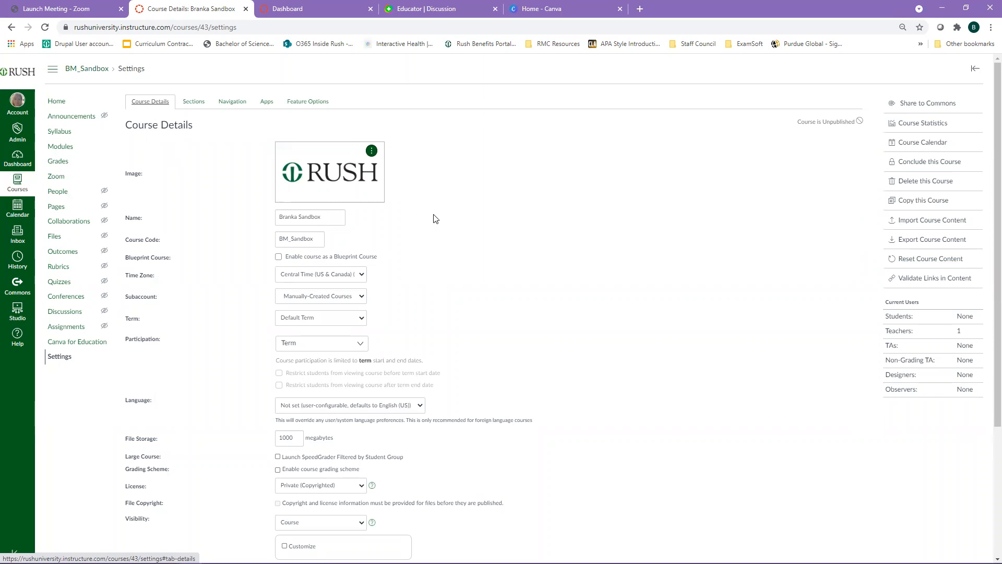
scroll(436, 216, down, 1)
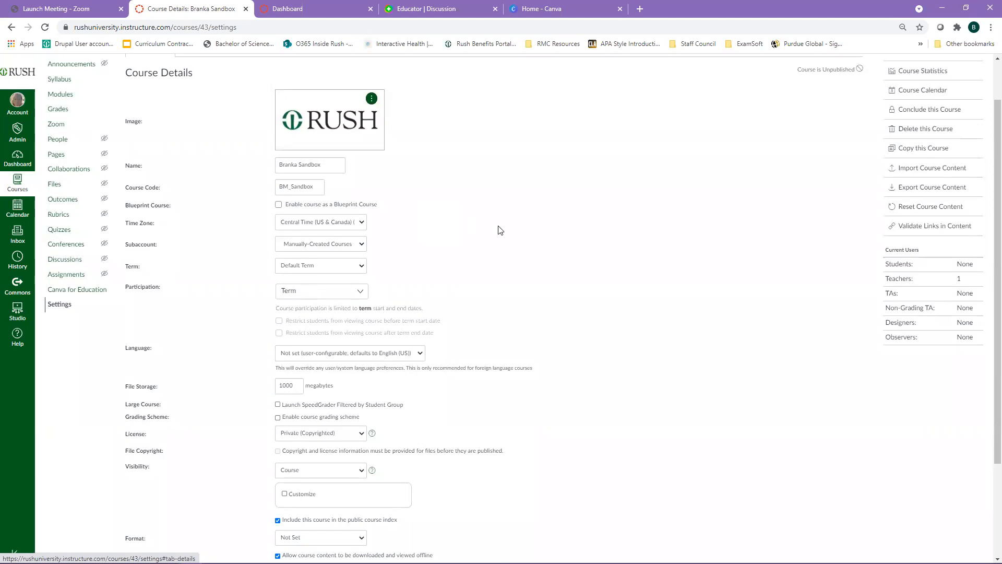
scroll(501, 234, down, 1)
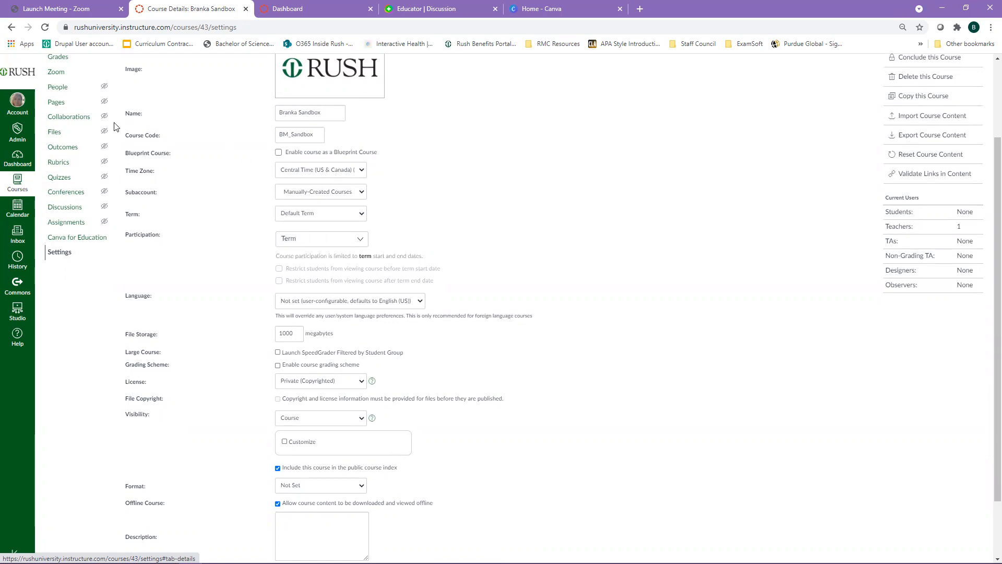
Look over the global account options and the available Term choices in the course details
click(14, 115)
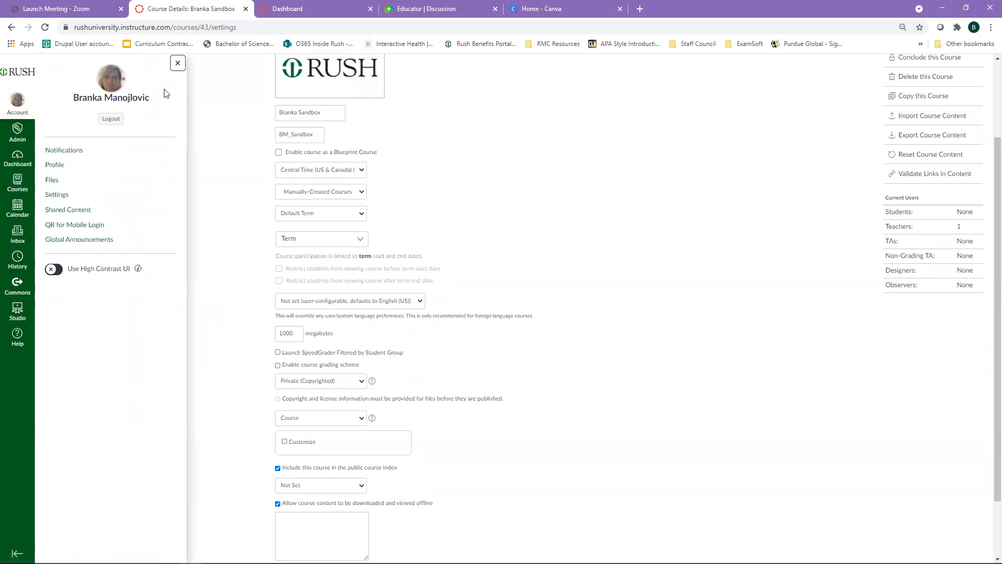
click(174, 63)
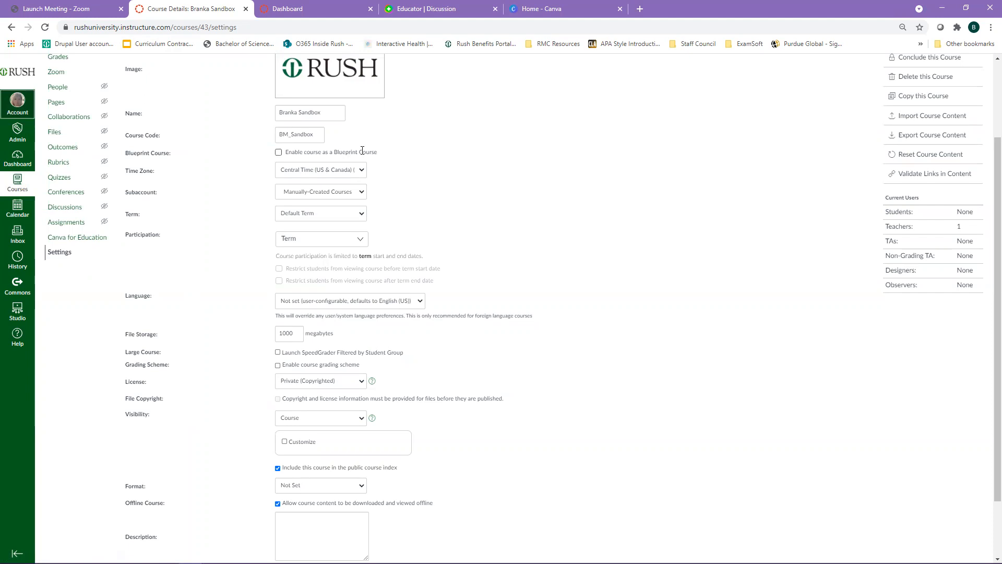
scroll(414, 202, down, 1)
scroll(414, 202, down, 1)
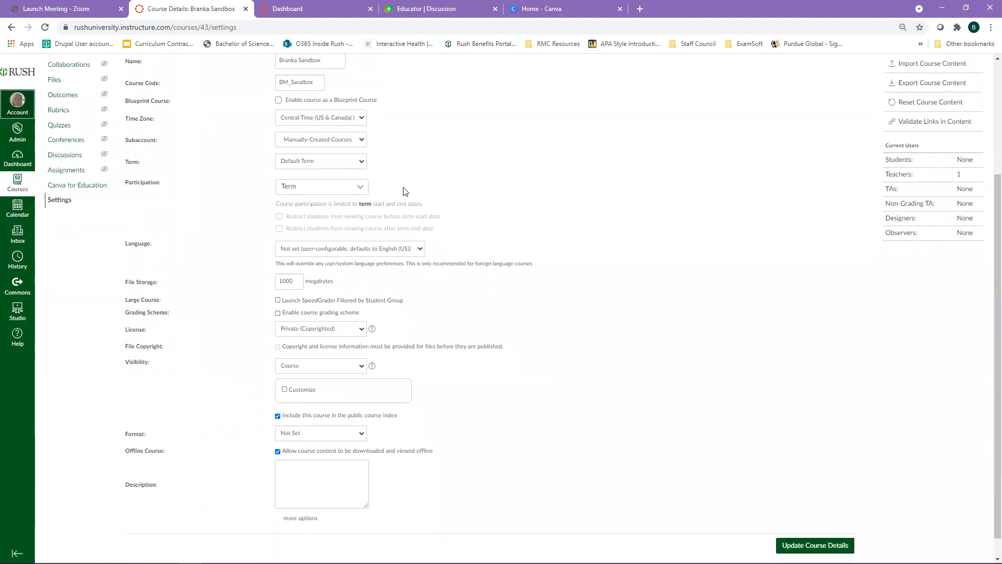
click(363, 163)
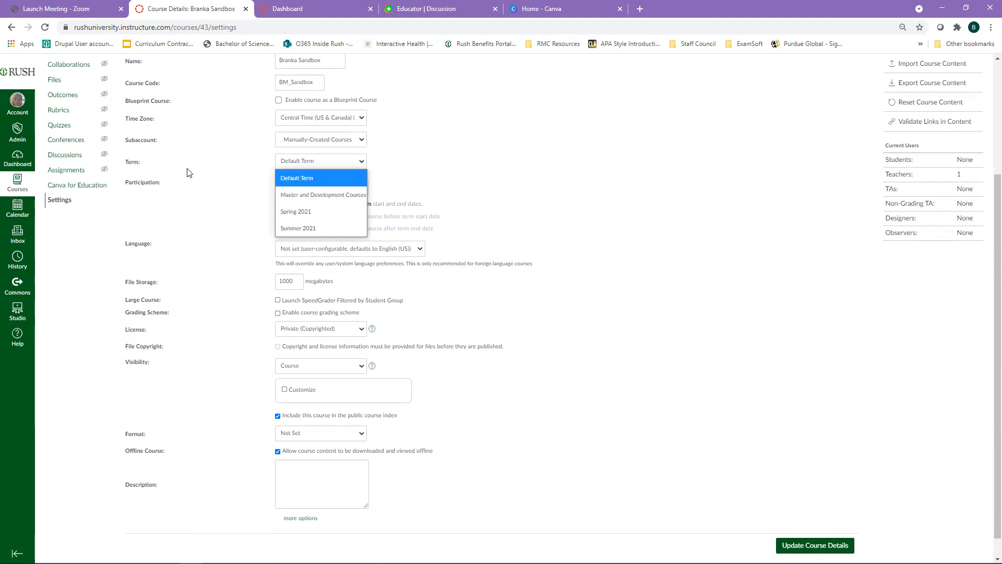
click(240, 174)
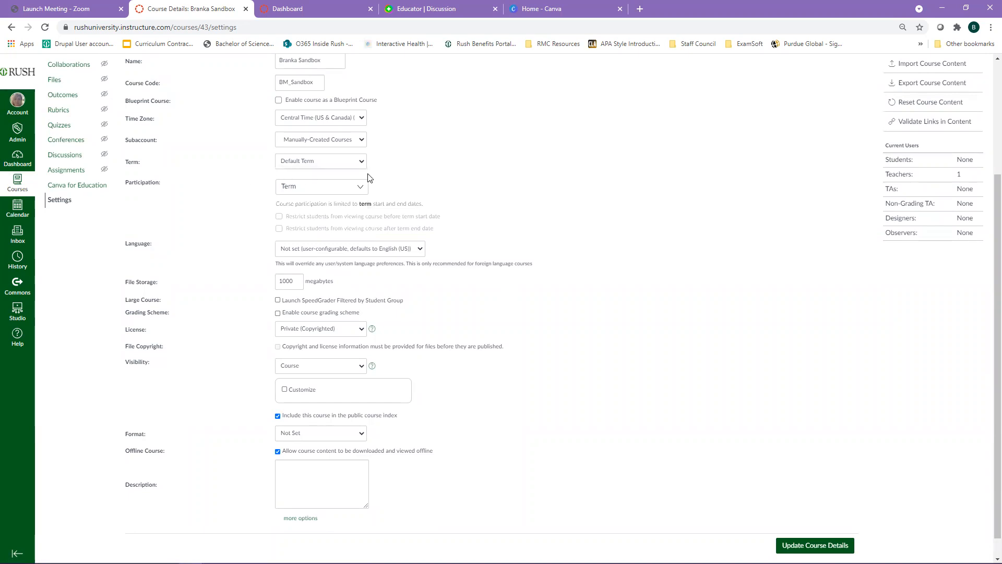
Switch the course's Participation to Course and browse the start date calendar to May 2021 without picking a date
click(360, 188)
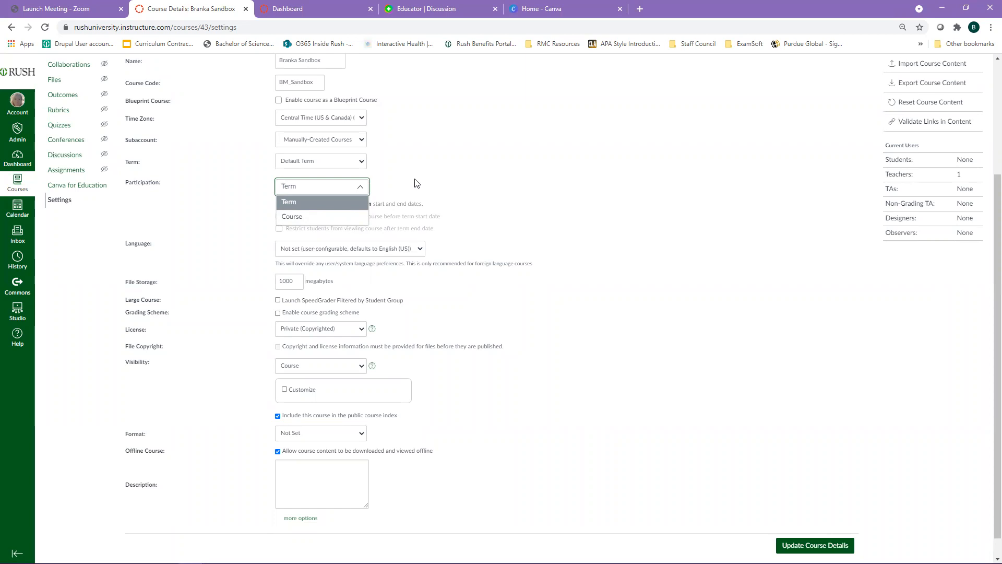
click(288, 216)
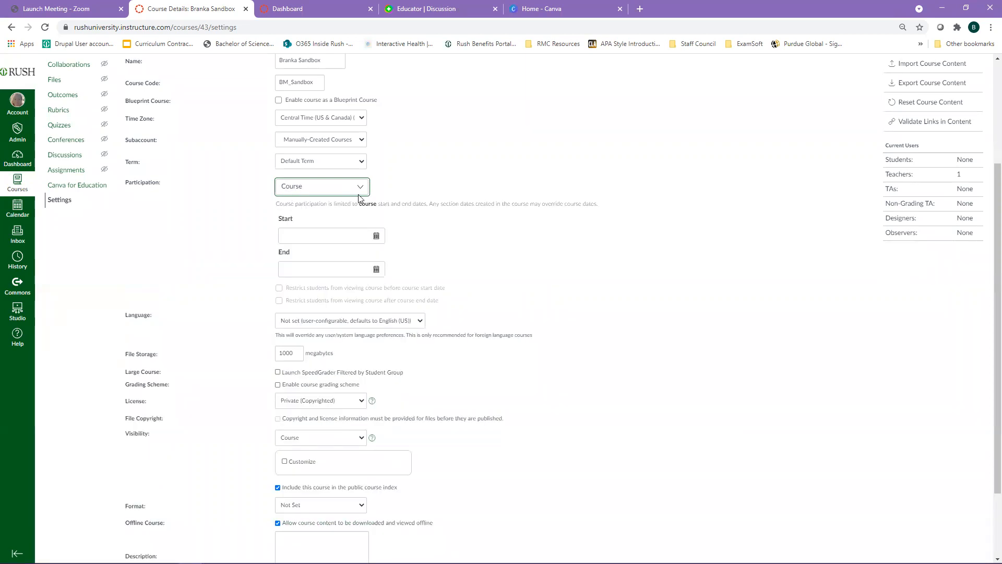
click(305, 235)
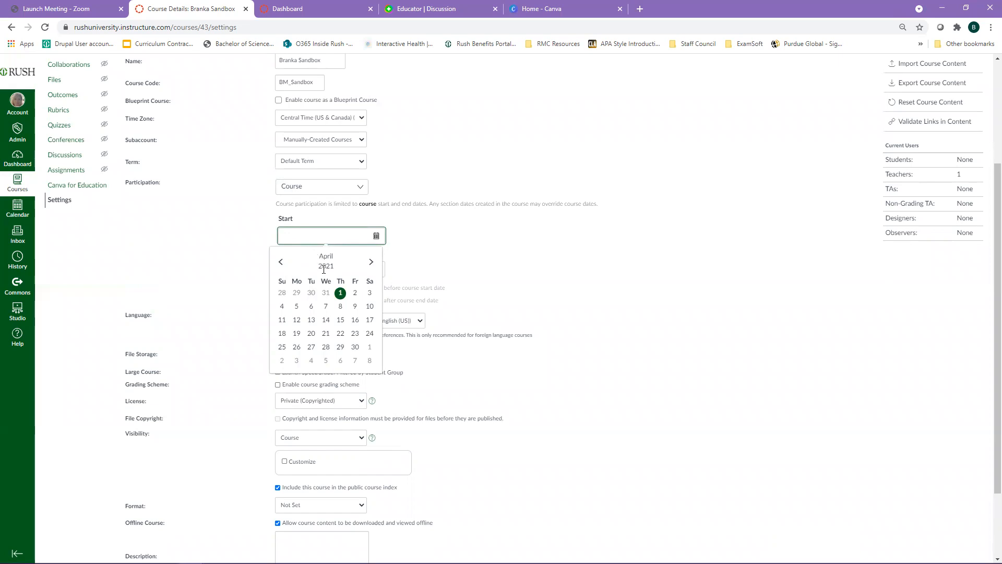
click(372, 262)
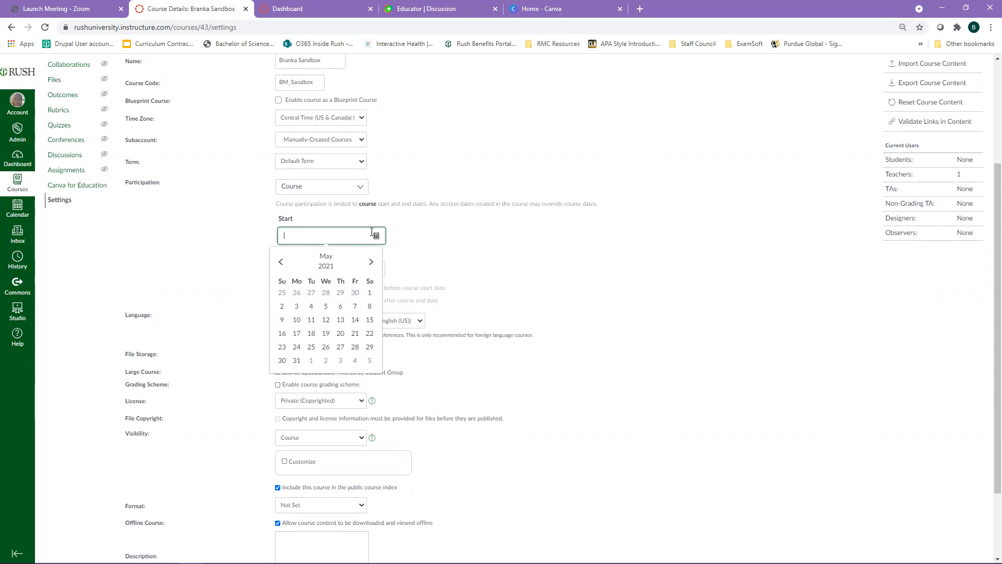
click(423, 261)
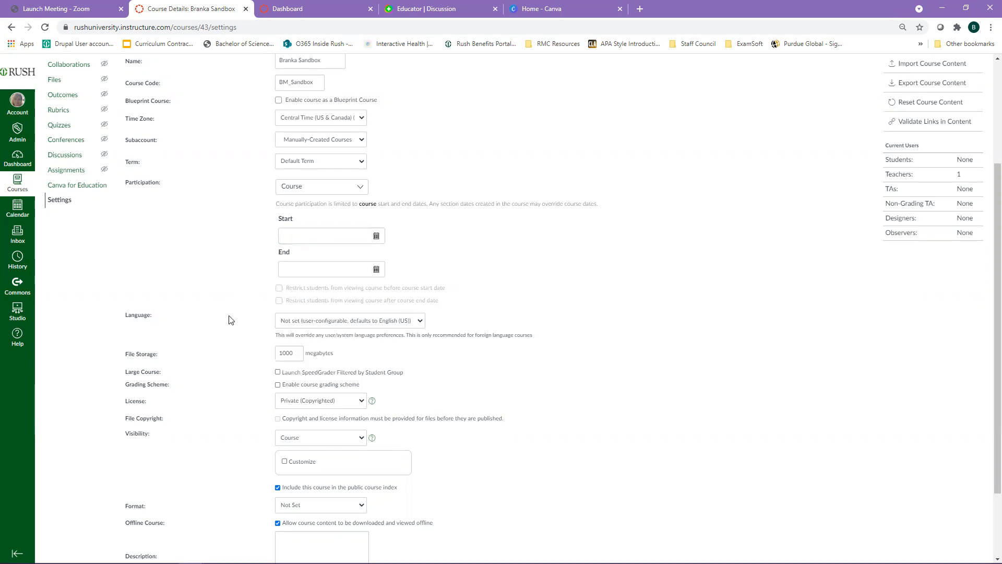
Look through the License options offered for the course without changing the selection
scroll(232, 323, down, 2)
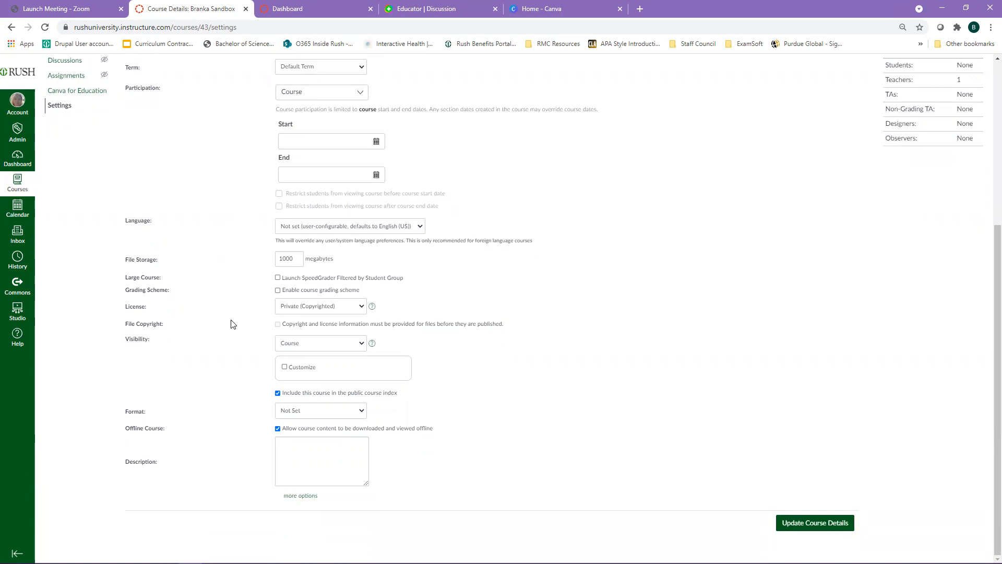
click(362, 306)
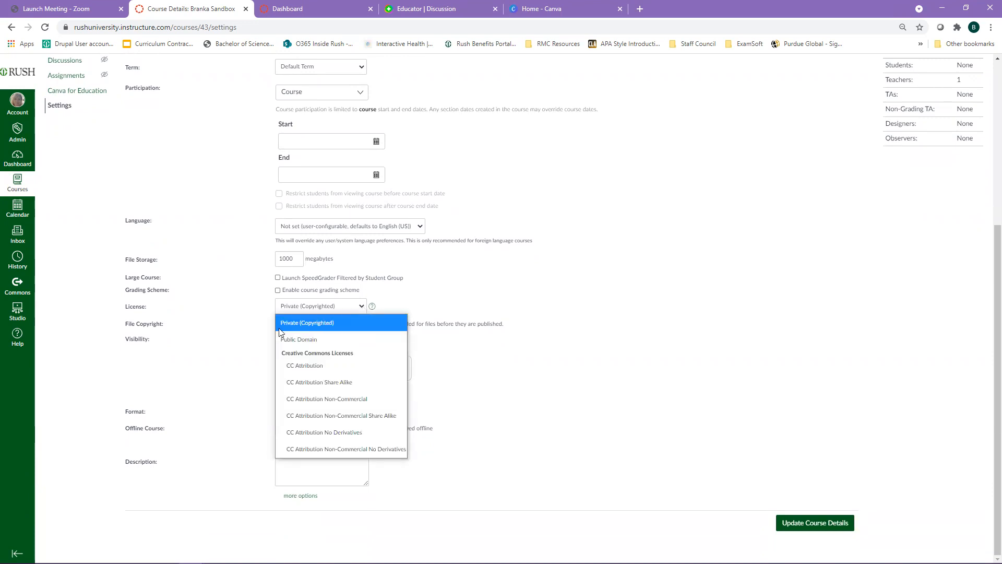
click(237, 342)
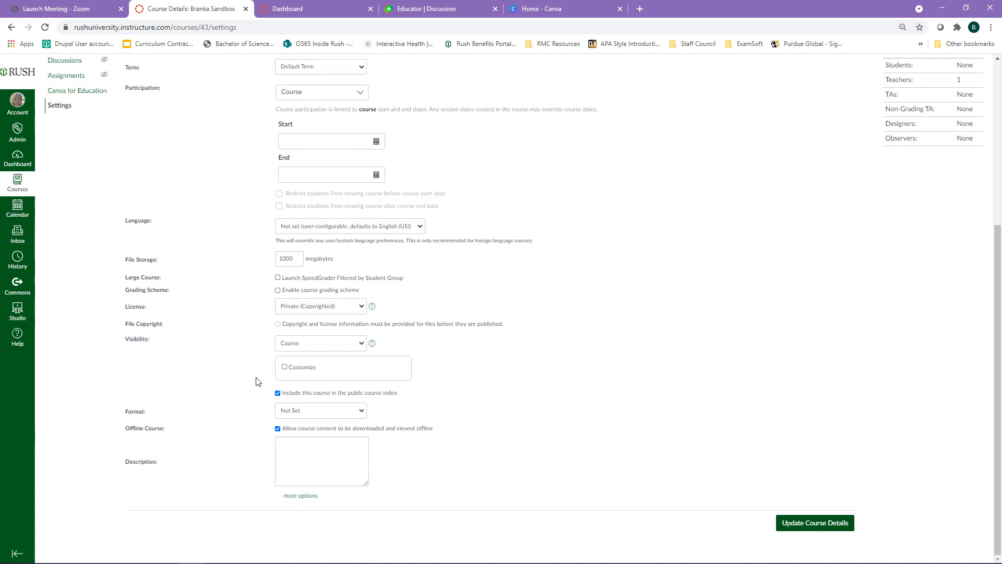
click(361, 308)
click(250, 334)
Review the course's sections and its list of enabled and hidden navigation items
scroll(233, 304, up, 3)
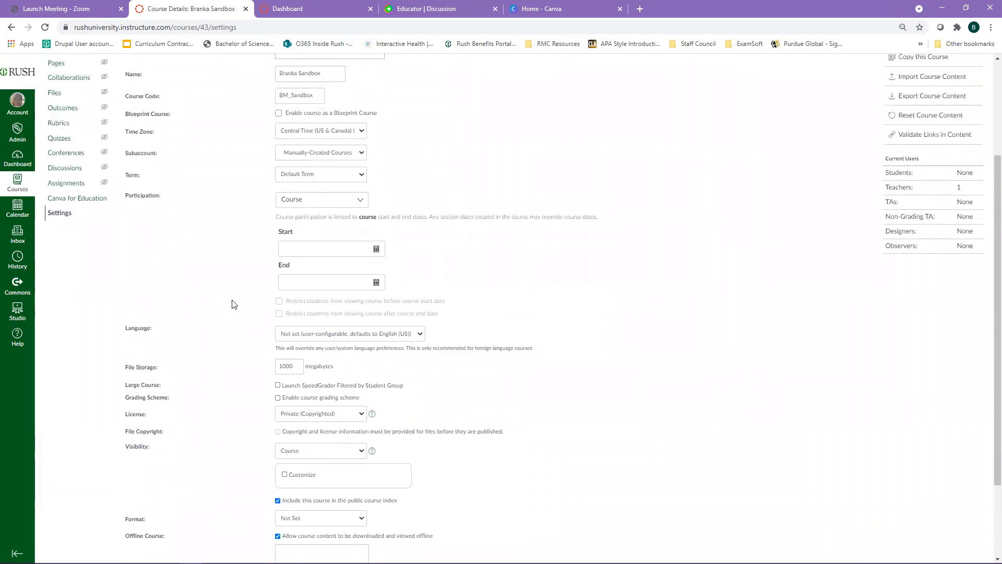
scroll(233, 304, up, 2)
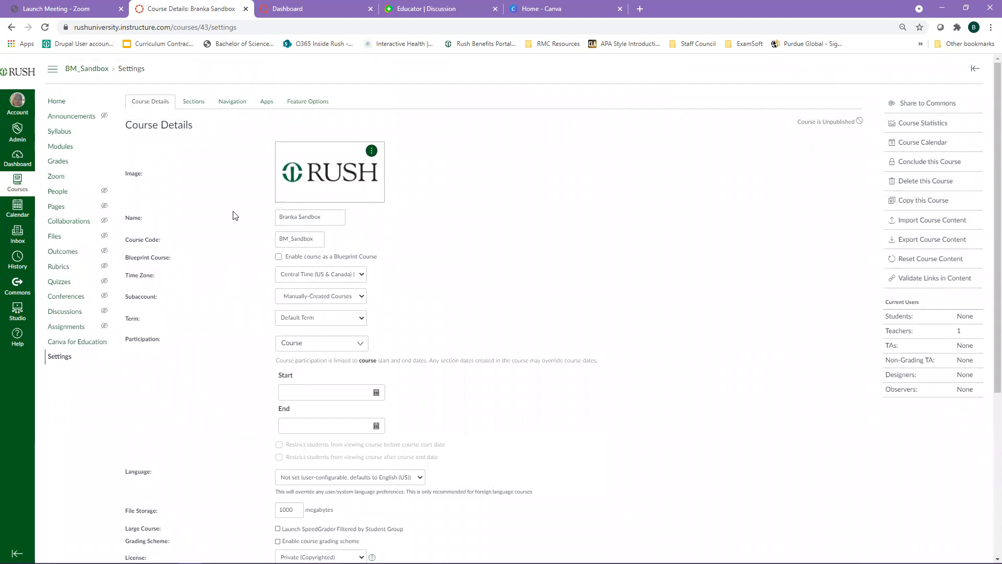
click(194, 104)
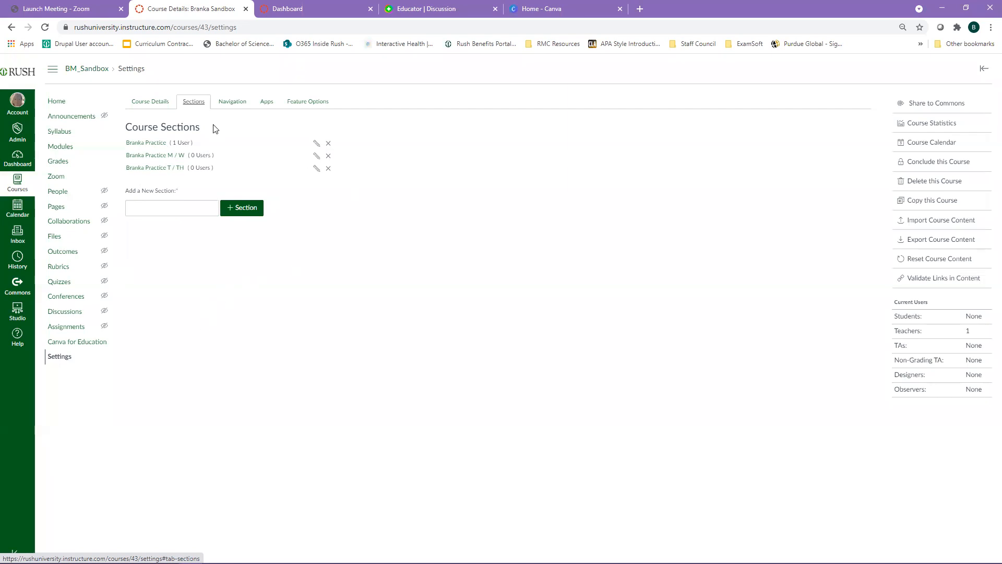
click(224, 108)
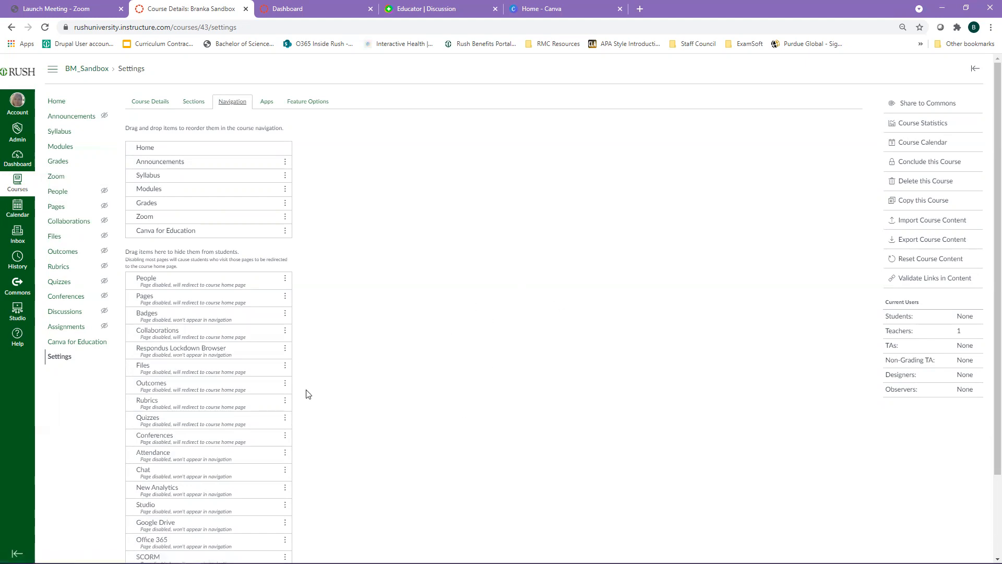
scroll(416, 381, down, 2)
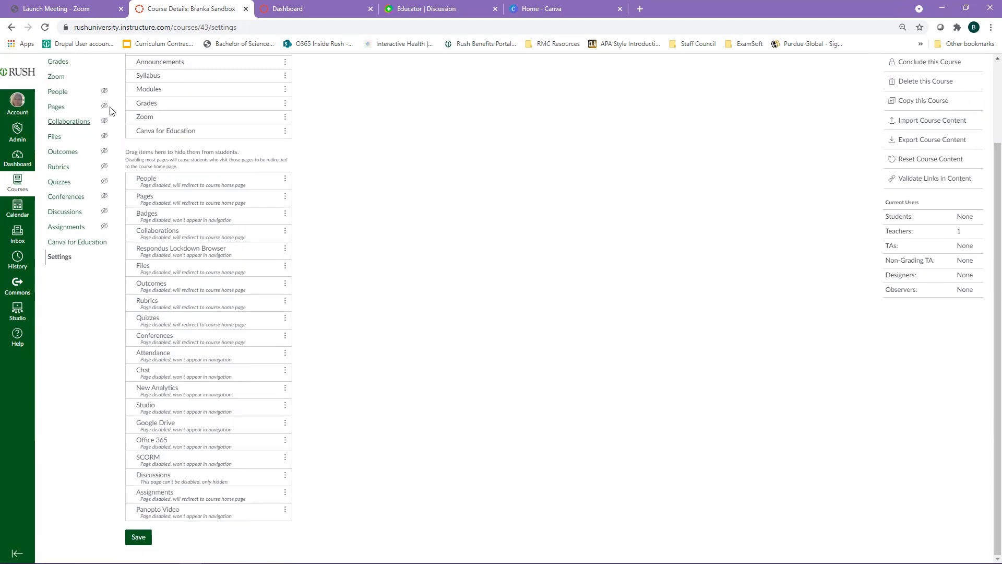
click(103, 91)
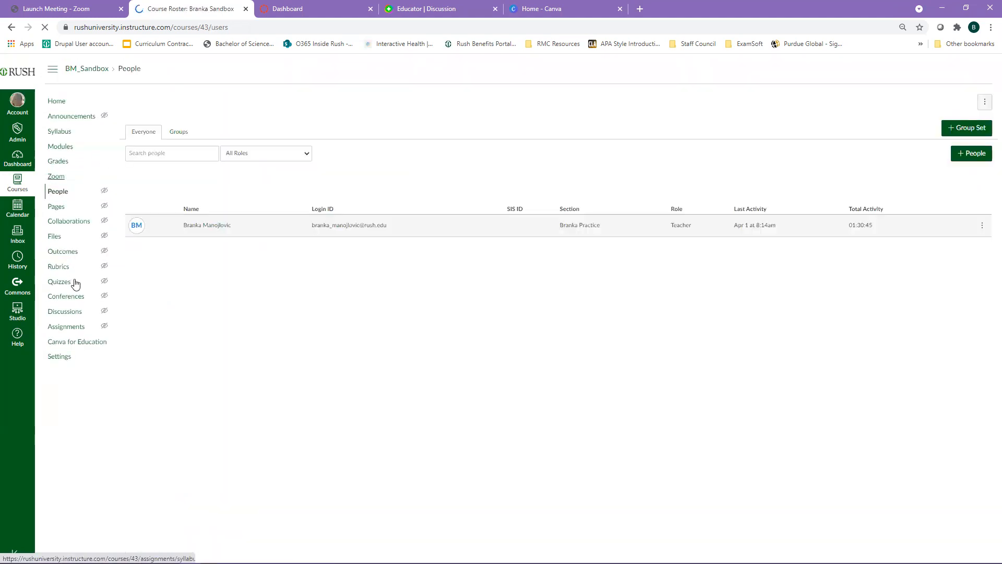
click(60, 357)
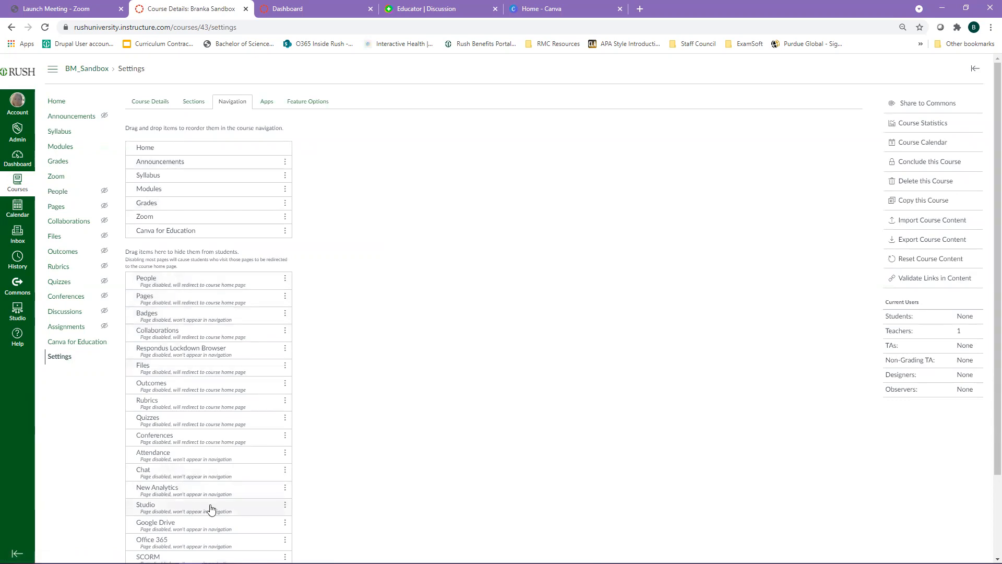
Move Office 365 into the enabled course navigation items and reload the page to discard the unsaved change
scroll(212, 509, down, 1)
drag(161, 486, 168, 189)
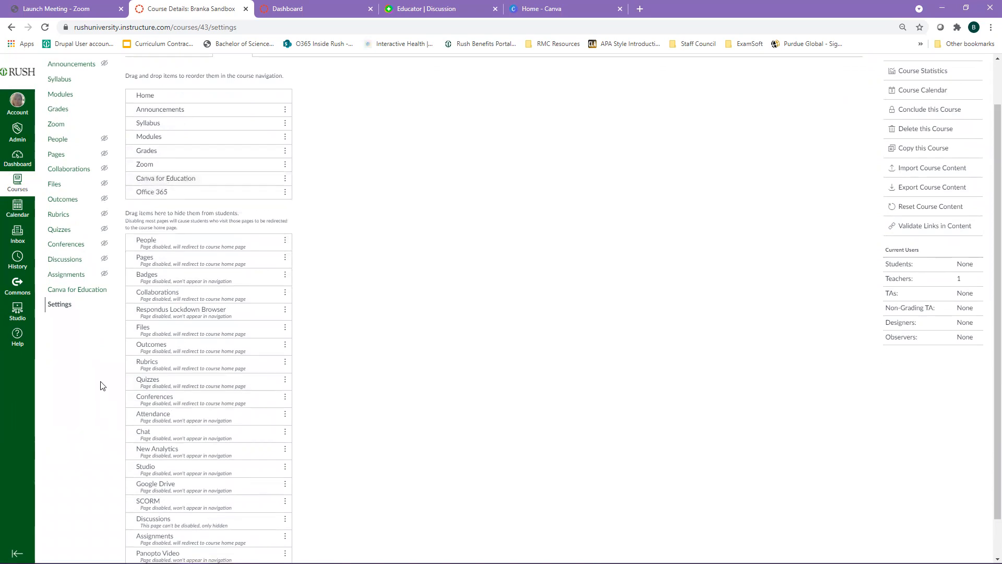
scroll(86, 349, up, 2)
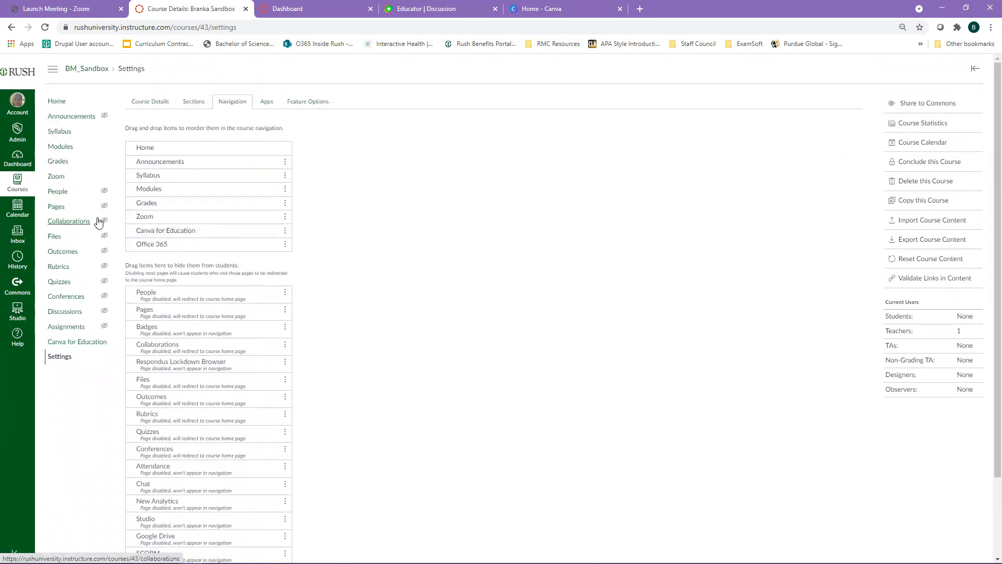
click(45, 28)
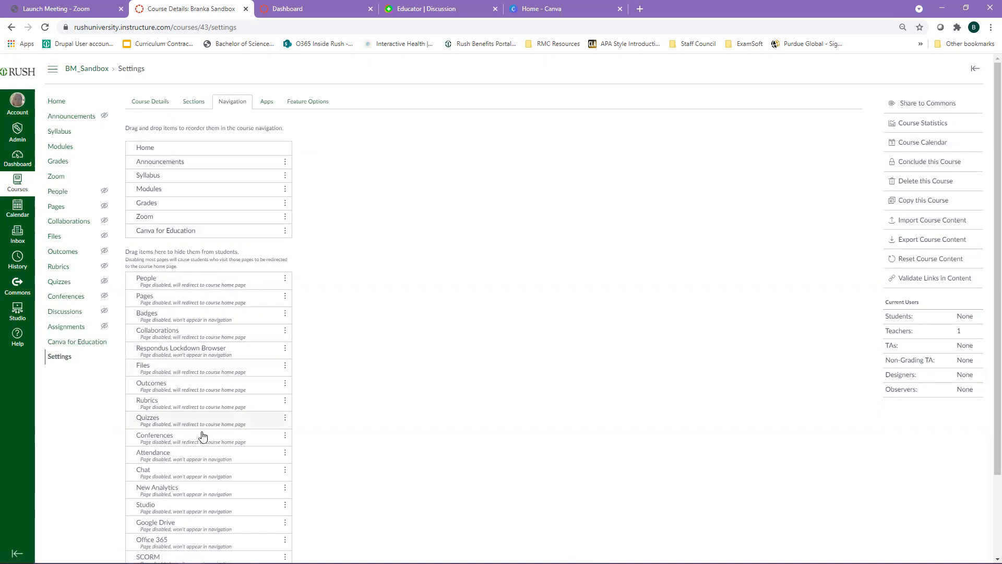
Move Office 365 from the hidden items to below Canva for Education in the course navigation and save
scroll(203, 439, down, 1)
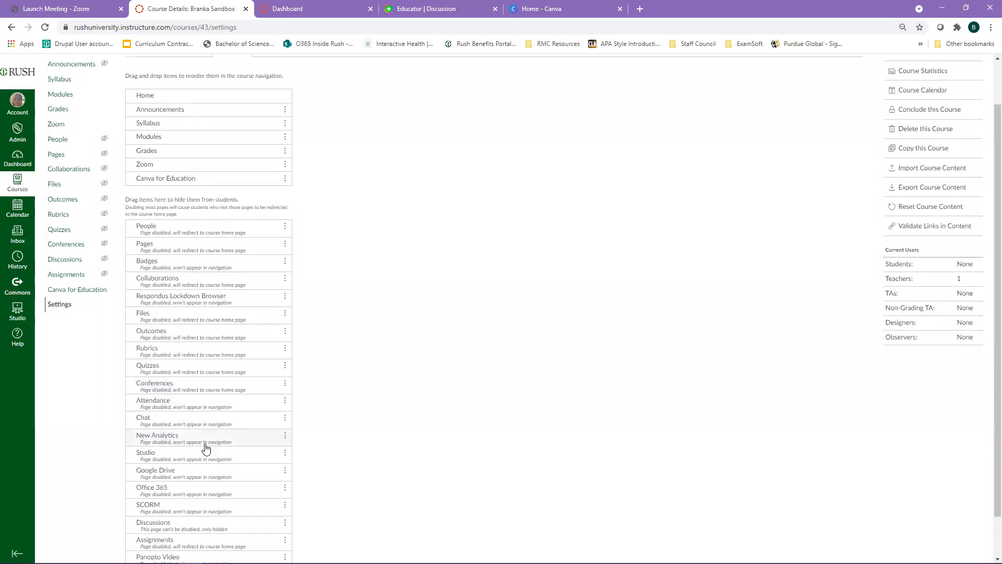
scroll(206, 447, down, 1)
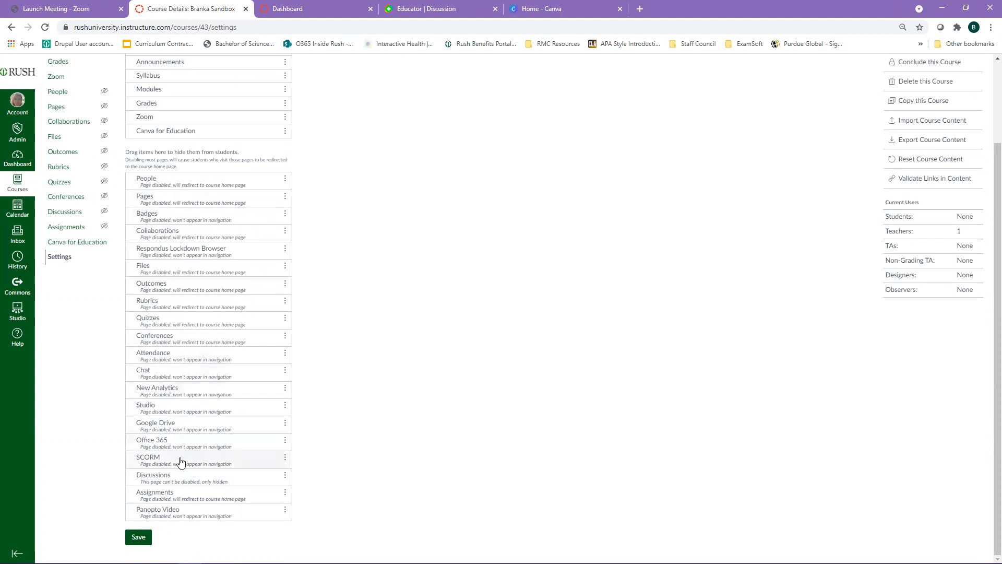
drag(180, 447, 187, 159)
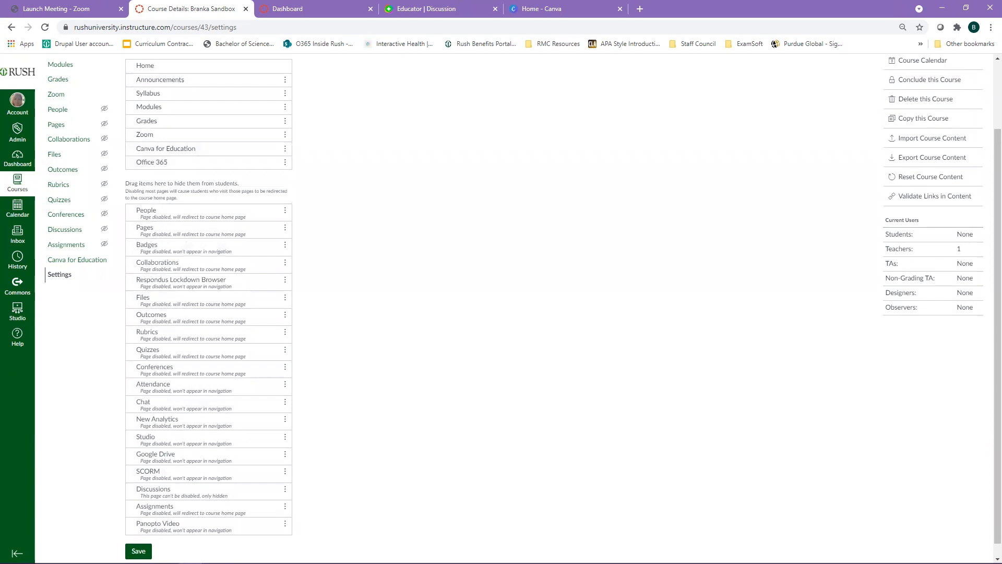
click(138, 551)
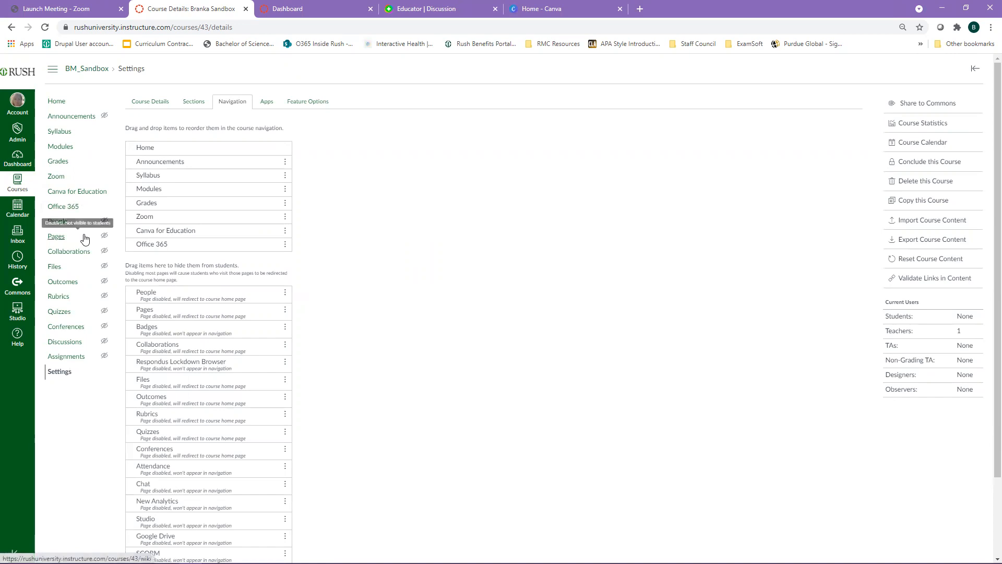
Examine the enabled and hidden course navigation items and open the list of external apps
scroll(119, 426, down, 1)
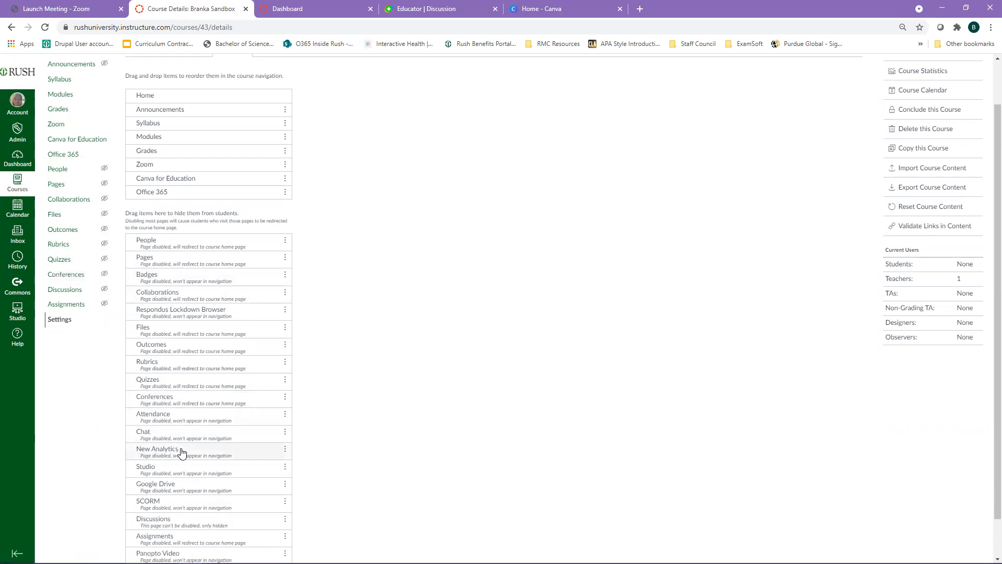
scroll(172, 451, down, 1)
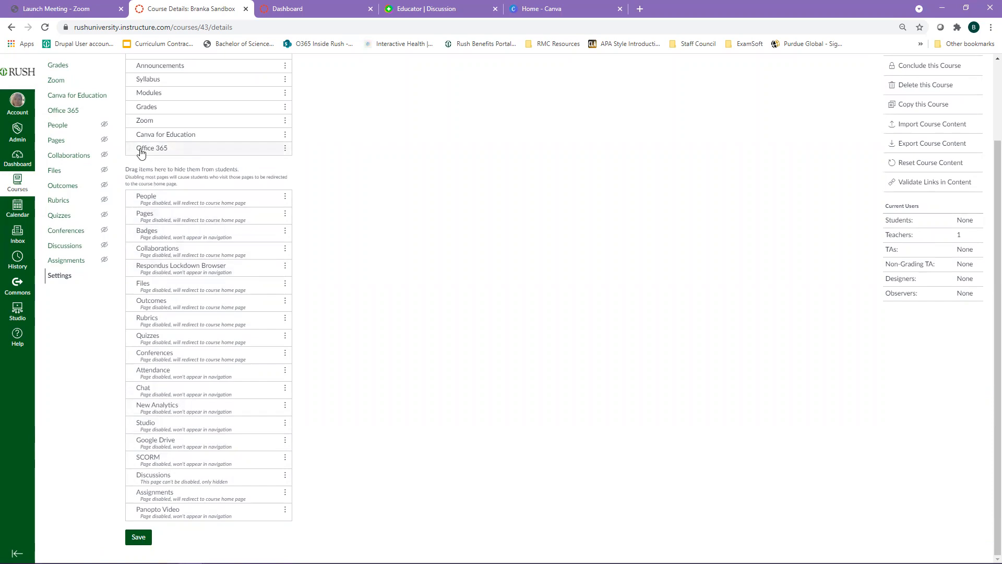
scroll(87, 295, up, 2)
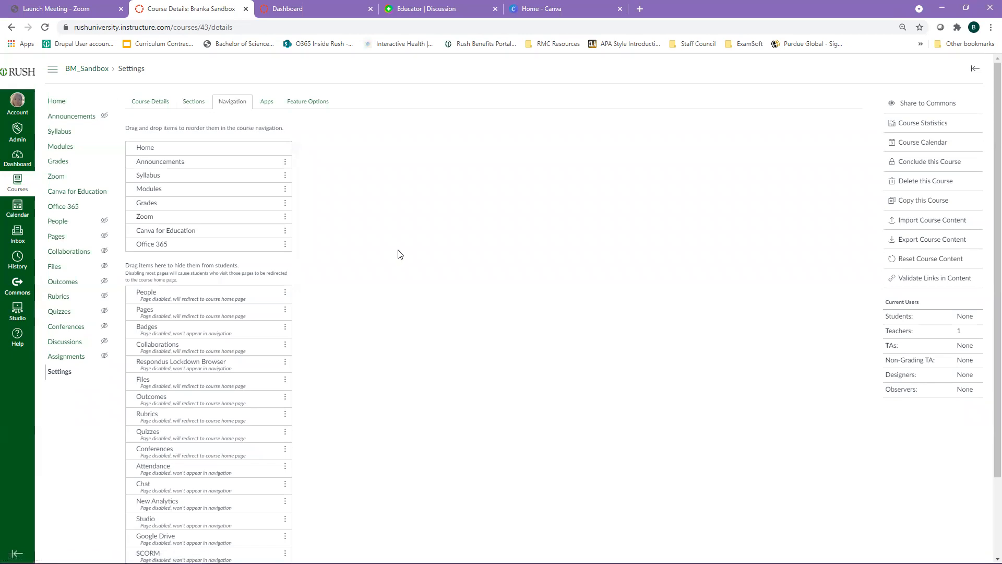
scroll(398, 255, down, 2)
scroll(398, 254, up, 1)
scroll(398, 254, down, 1)
scroll(398, 254, up, 2)
click(267, 102)
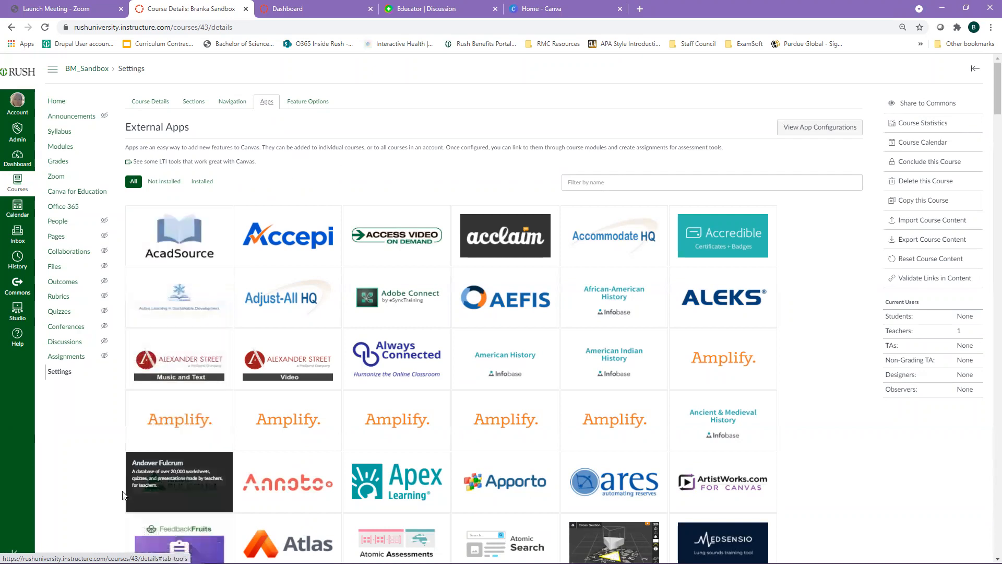
Browse the external apps, filter them by the name "canva" and show only the installed ones
scroll(123, 494, down, 3)
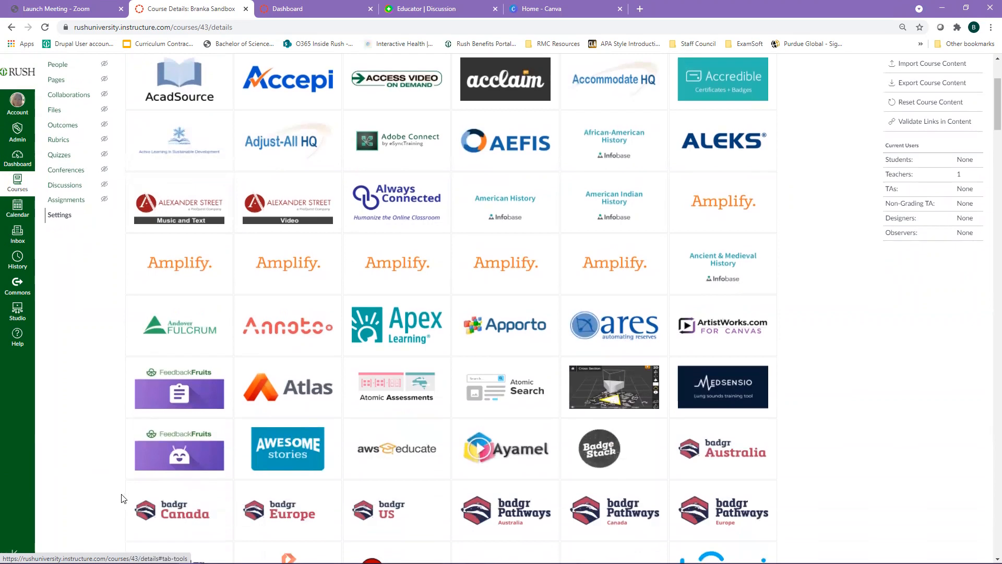
scroll(121, 493, down, 2)
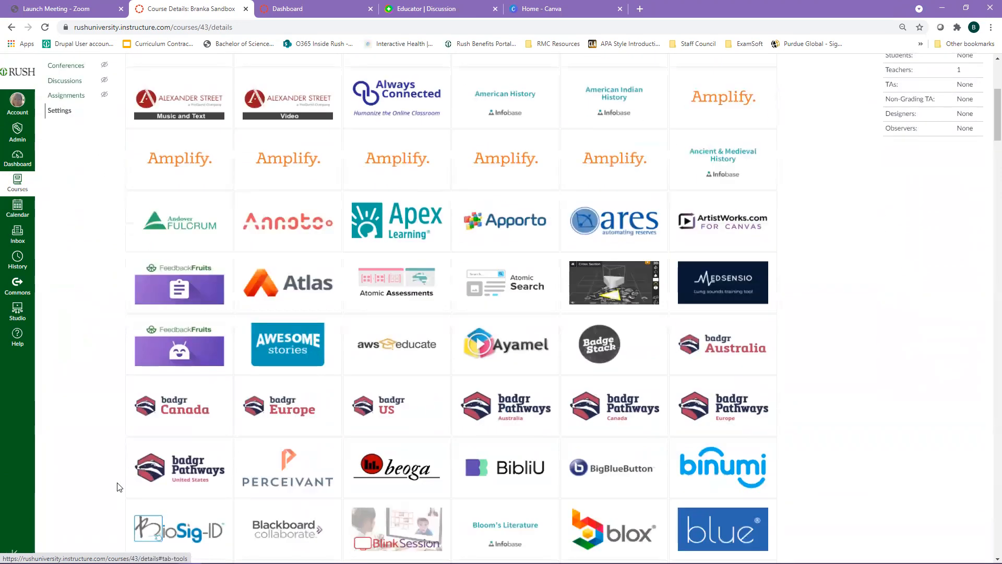
scroll(116, 483, down, 1)
scroll(107, 467, up, 6)
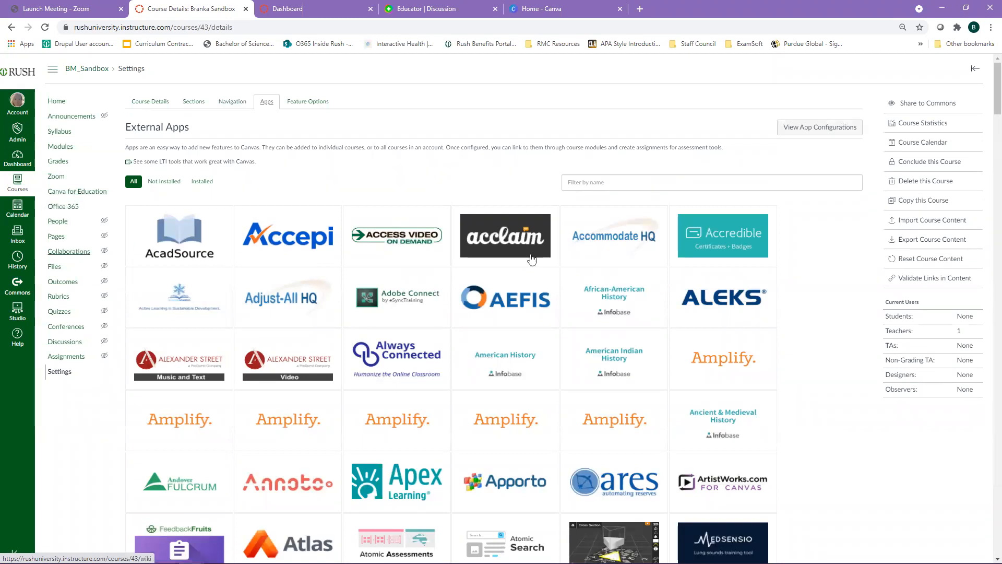
click(611, 188)
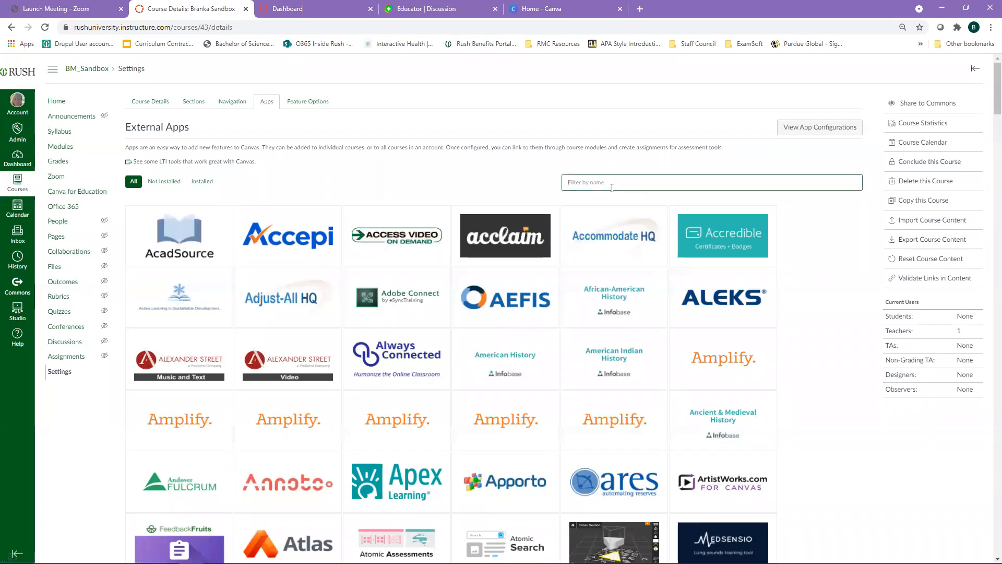
text(canva)
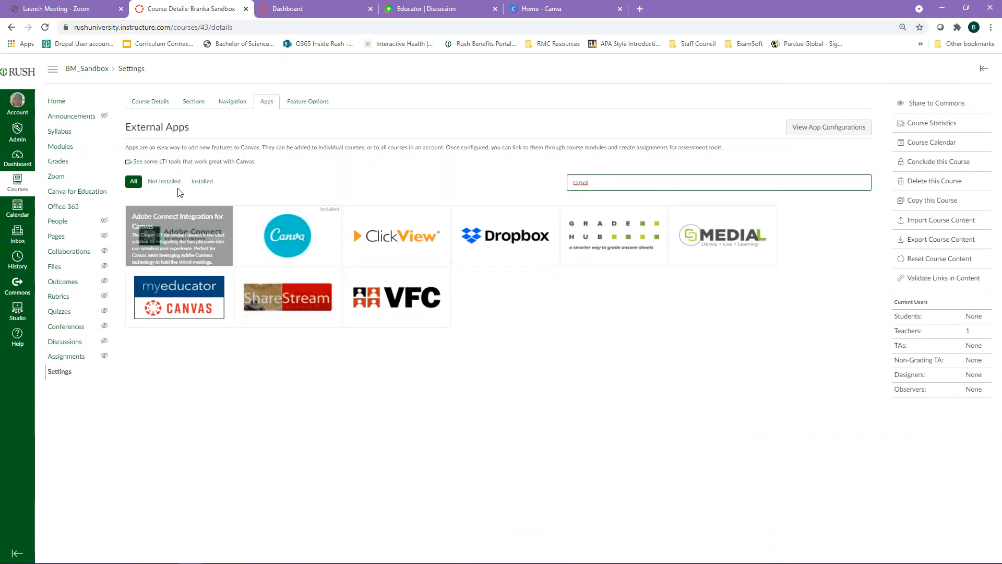
click(202, 182)
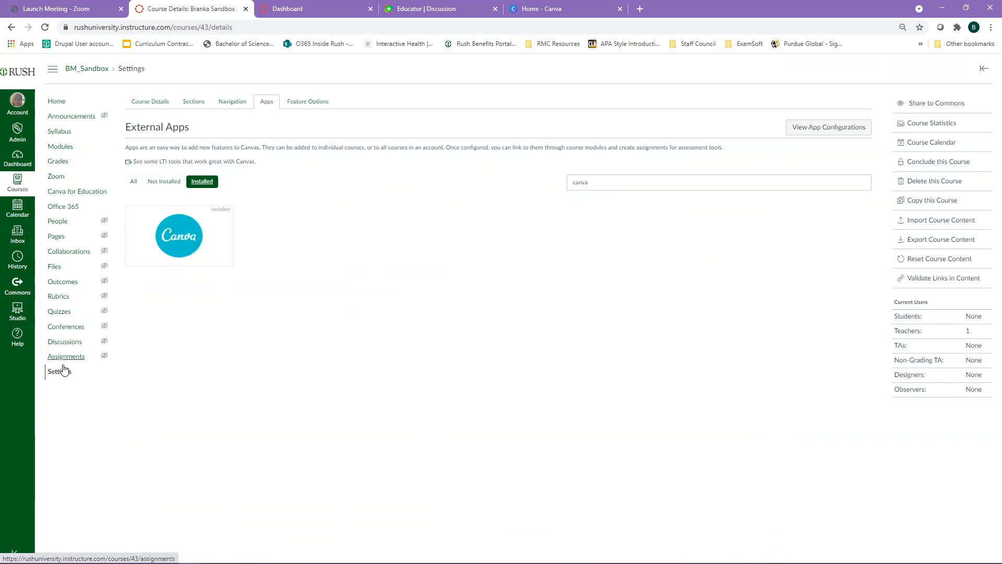
Launch Canva for Education from the course navigation, close its page and set the app list to show all apps
click(71, 196)
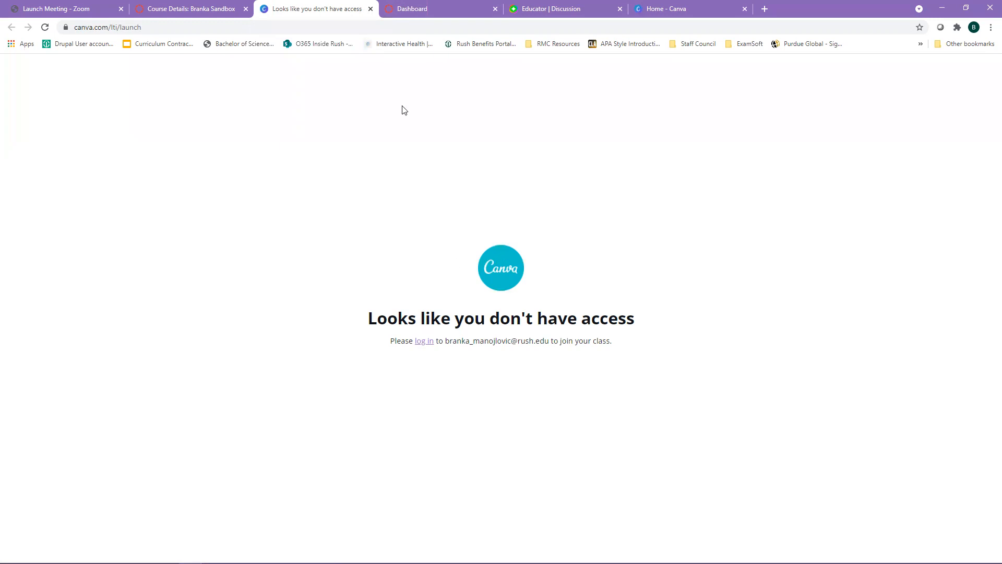
click(371, 9)
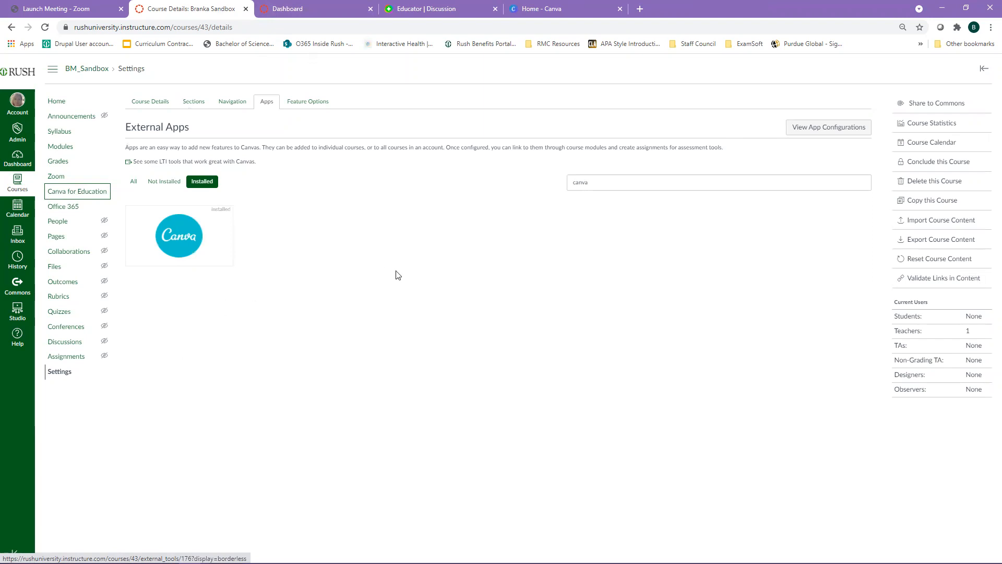
click(134, 181)
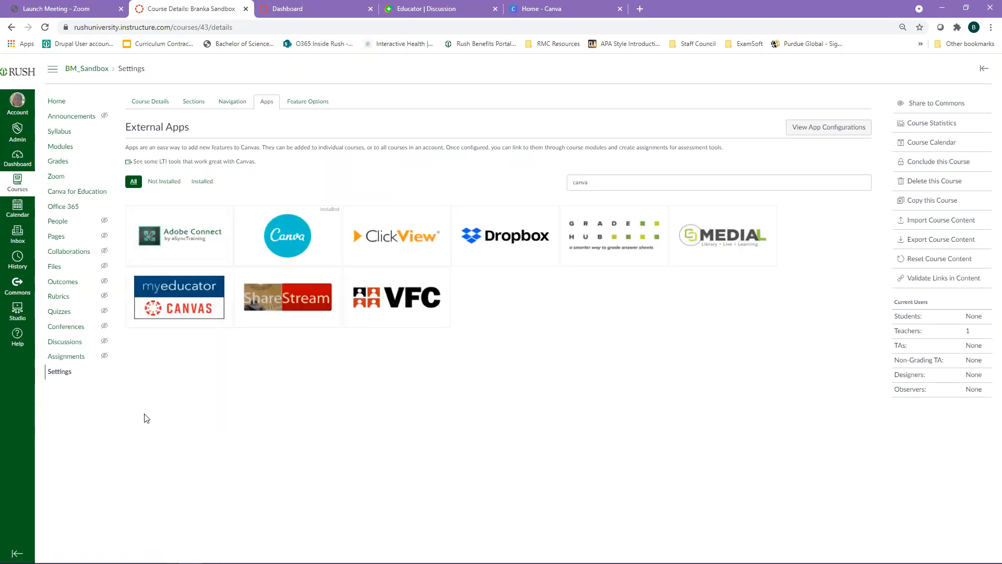
Switch to Canva and examine its home page design types, trending education templates and template categories
click(564, 18)
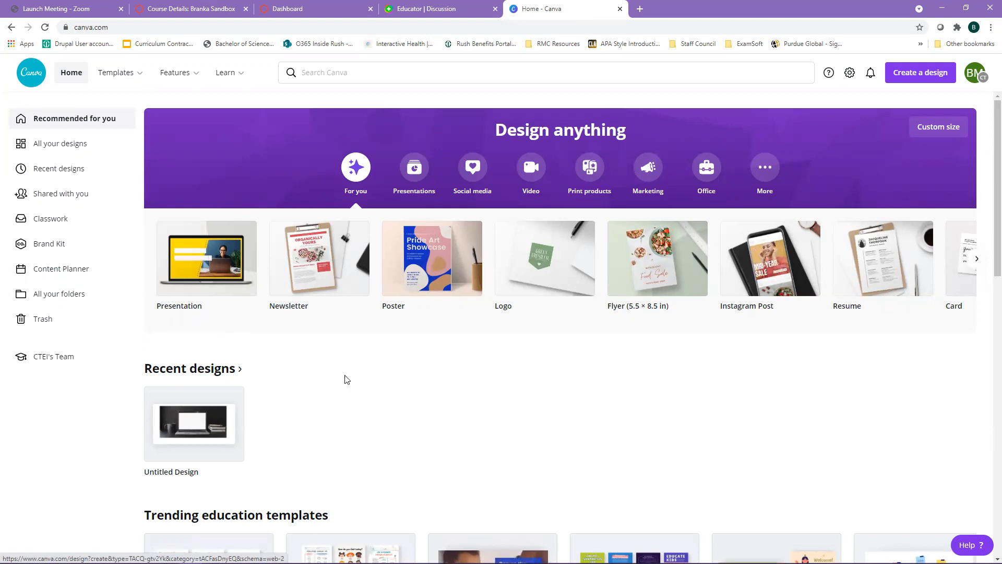
scroll(372, 382, down, 3)
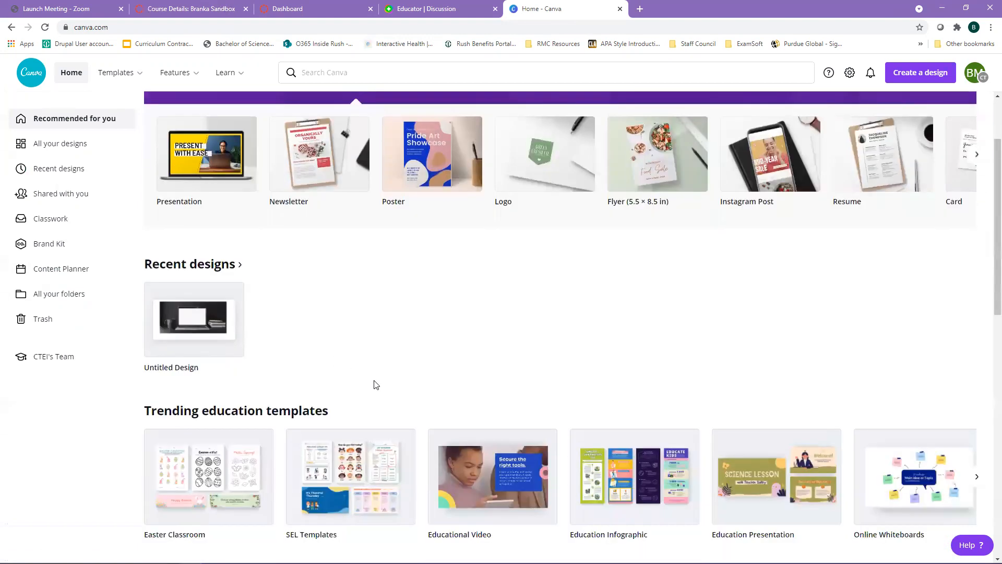
scroll(376, 367, up, 1)
scroll(375, 367, up, 1)
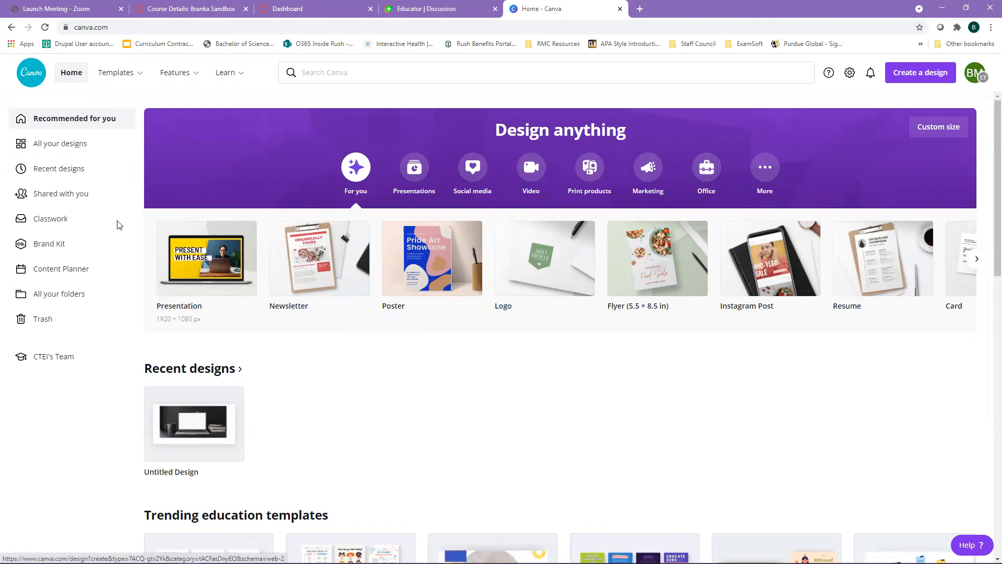
mouse_move(137, 82)
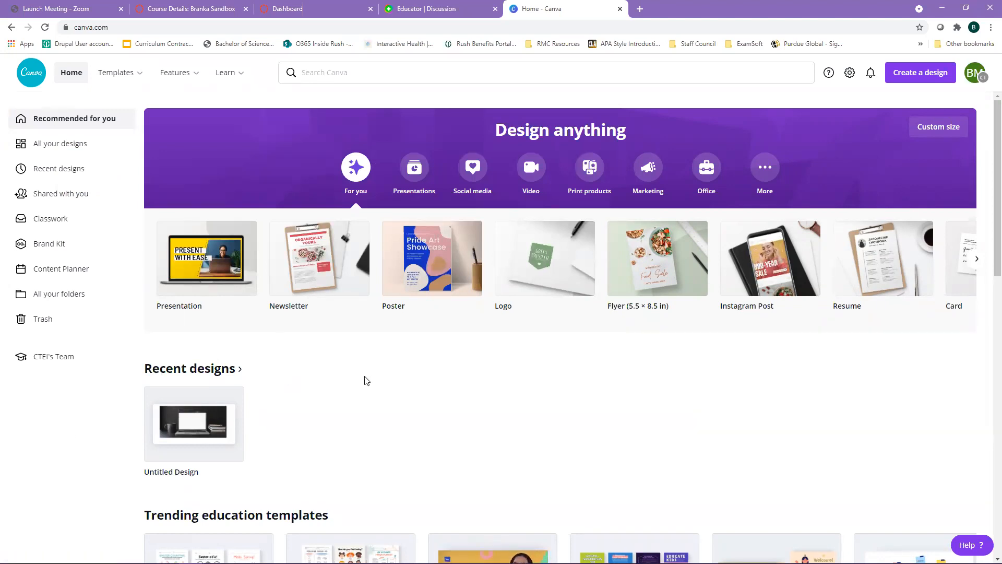
scroll(367, 380, down, 3)
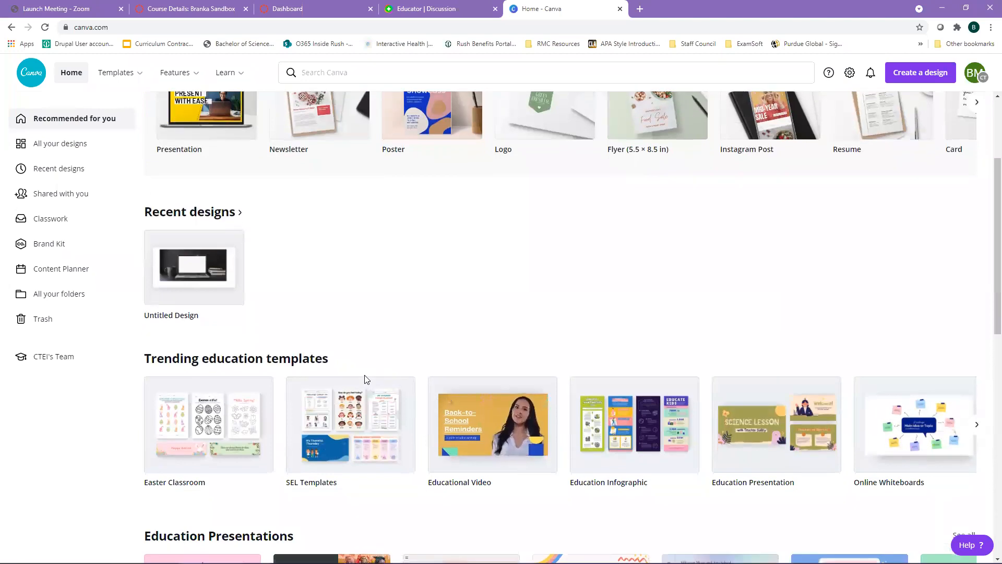
scroll(365, 381, up, 3)
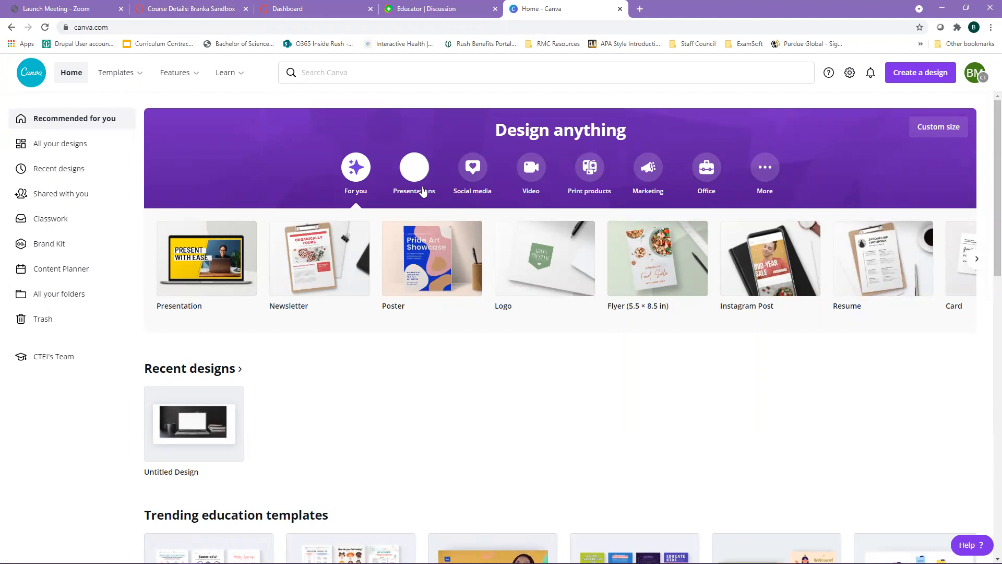
click(144, 75)
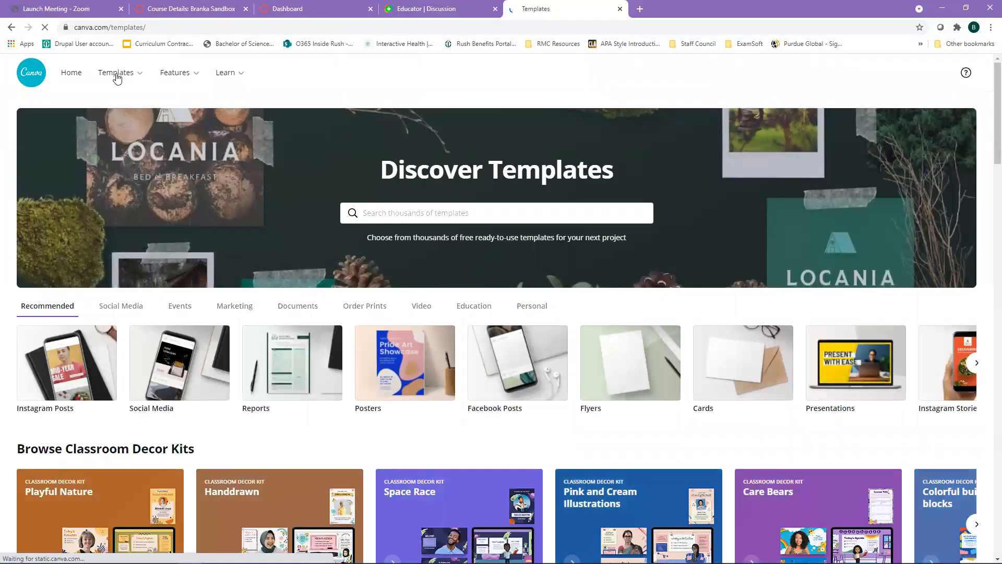
mouse_move(114, 73)
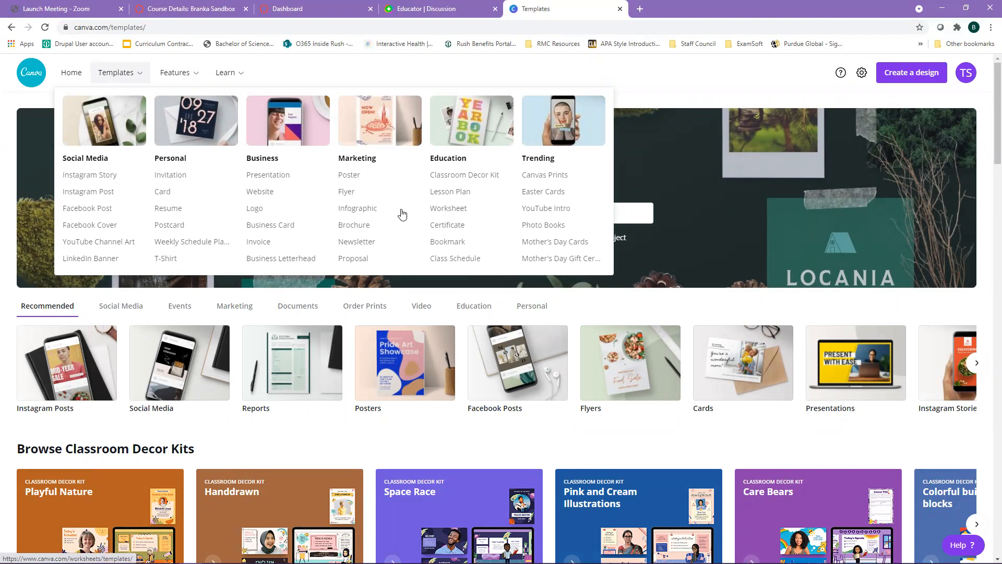
Switch back to the Canvas course and launch Canva for Education from its navigation
click(191, 11)
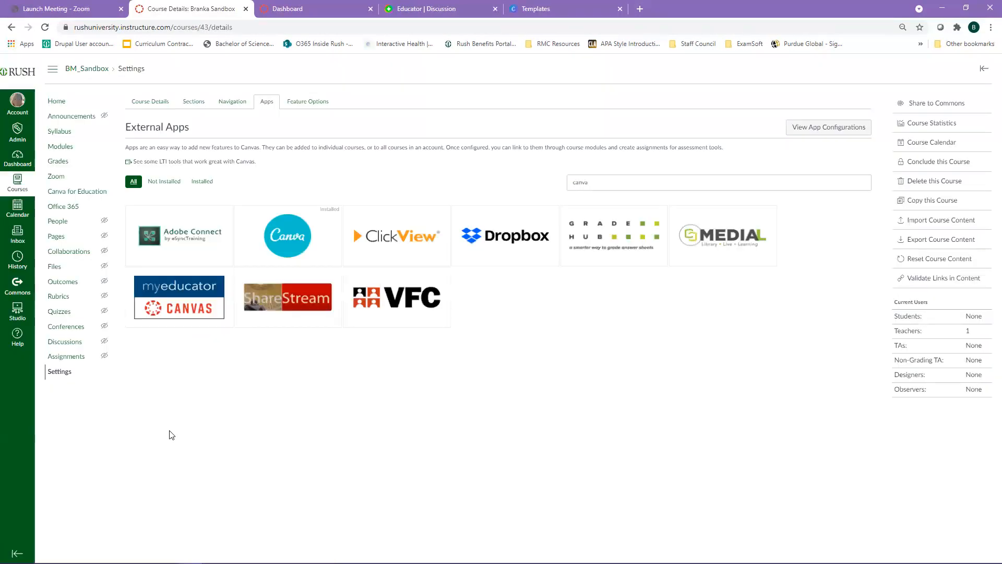
mouse_move(293, 253)
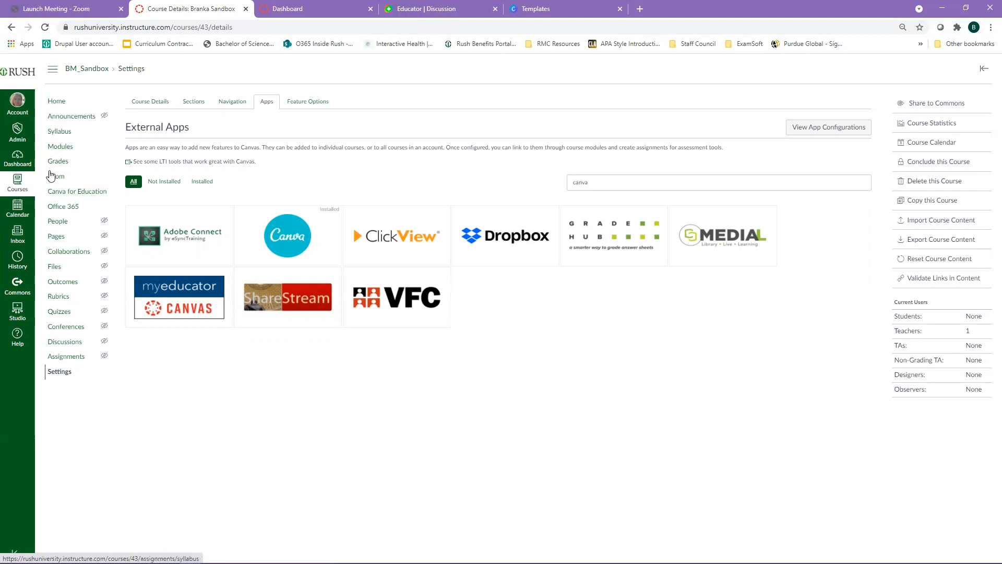
click(77, 192)
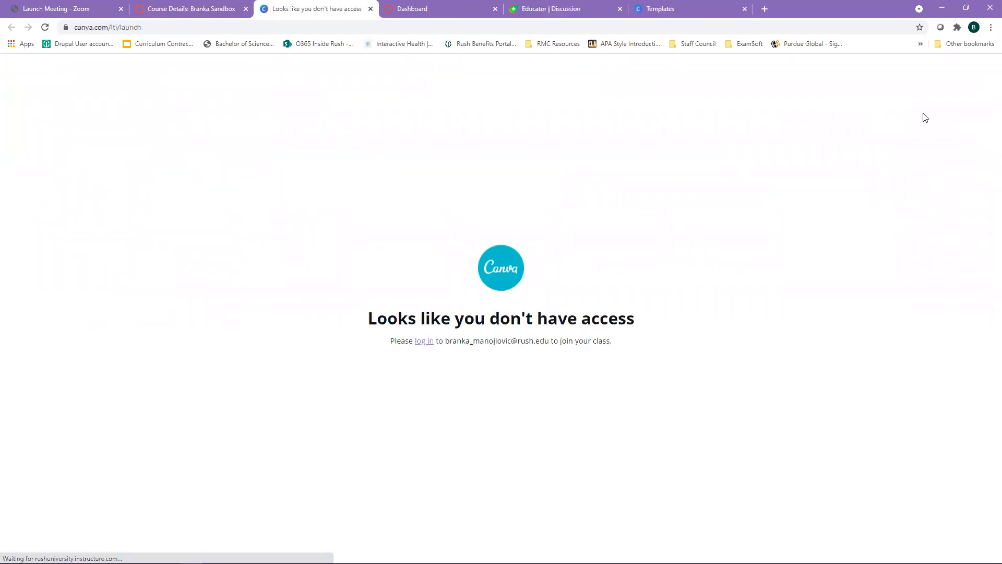
Launch Canva for Education from the course in Student View, return to the course and leave Student View
click(183, 9)
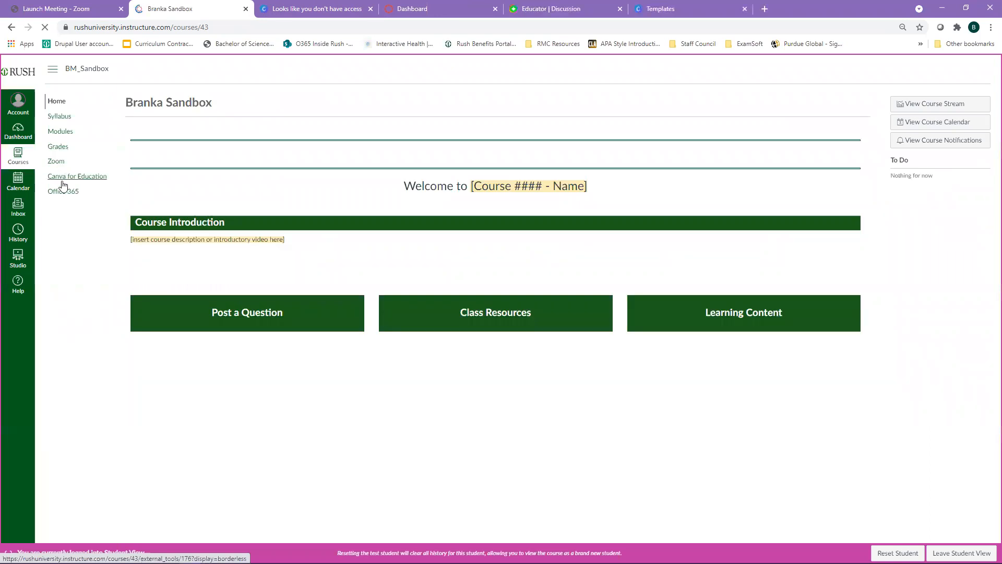
click(60, 179)
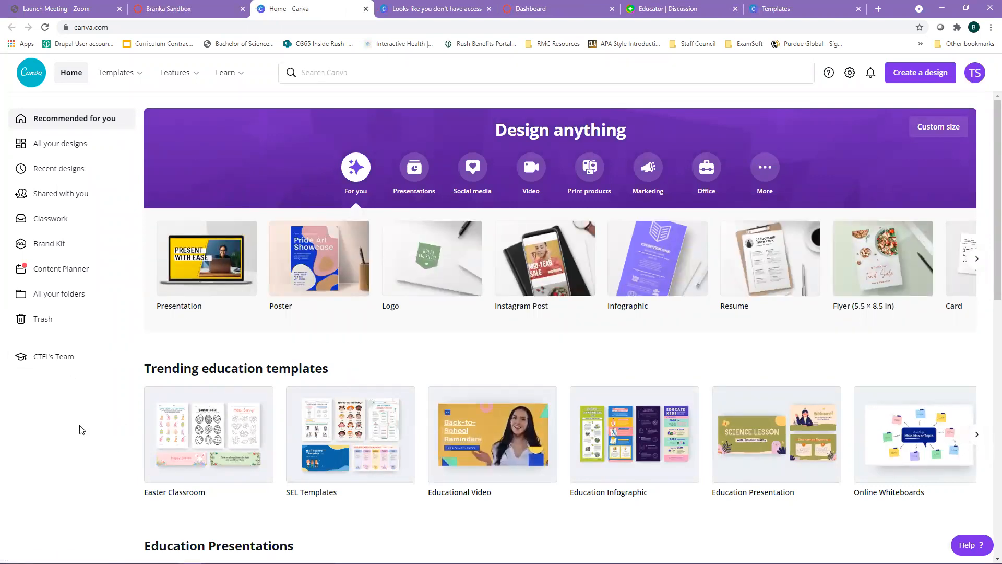
click(186, 11)
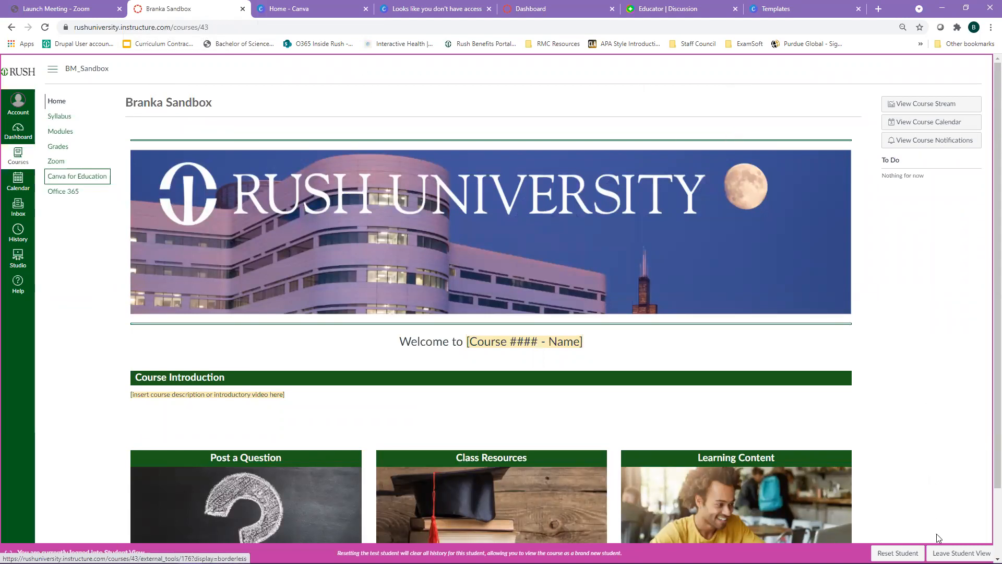
click(962, 553)
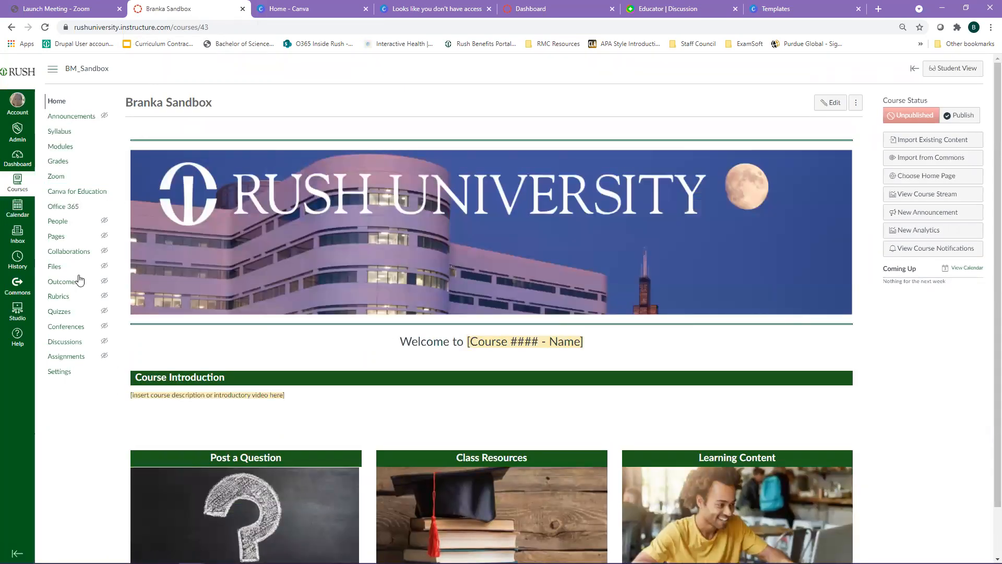
Open the course settings' external apps and filter them by the name "flipg"
click(52, 373)
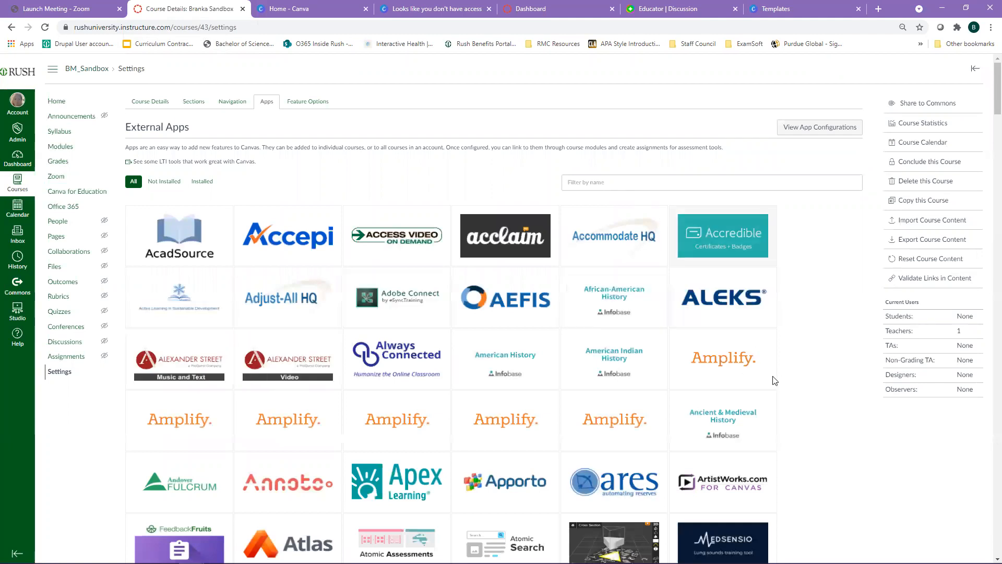
scroll(825, 422, down, 3)
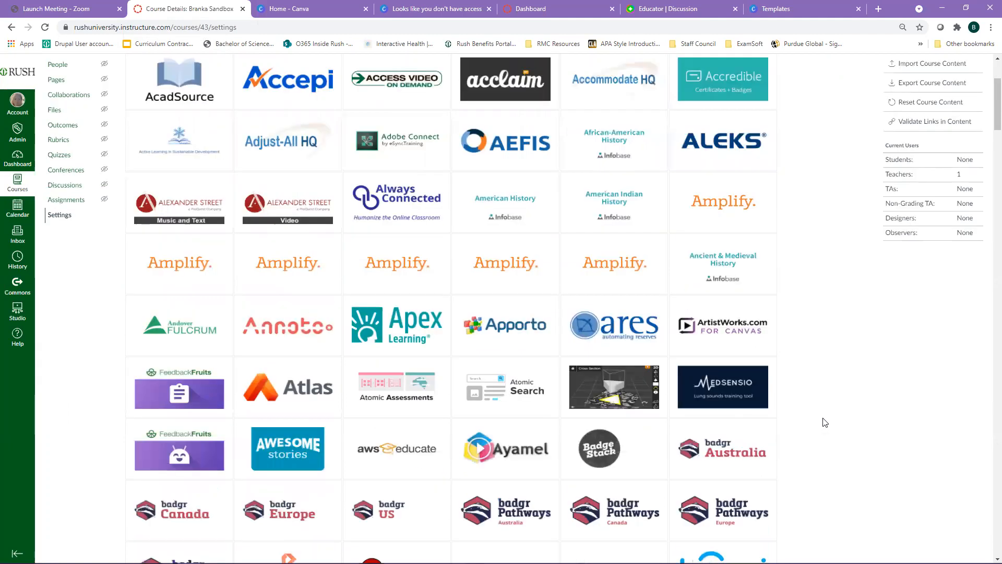
scroll(623, 131, up, 2)
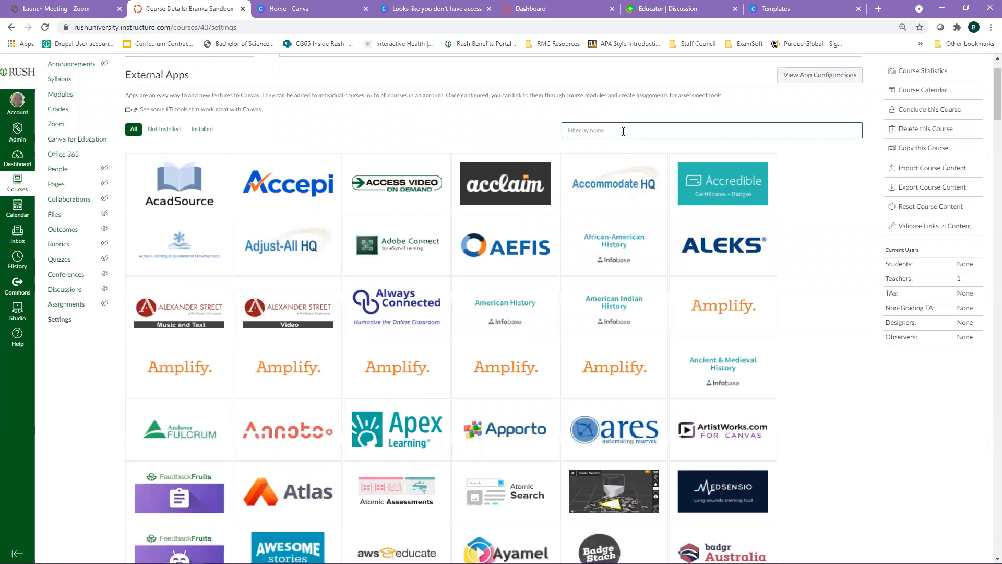
text(flipg)
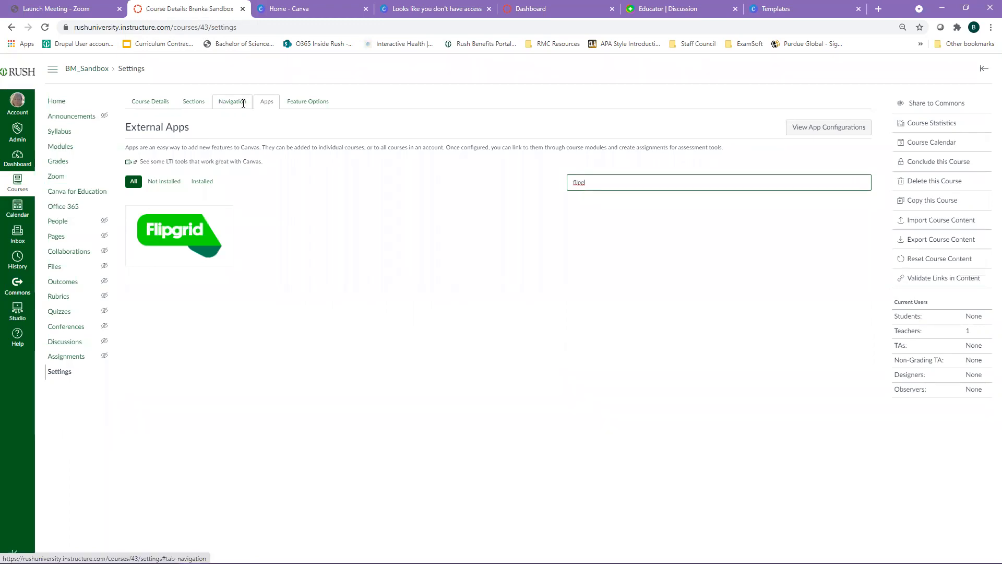
click(122, 132)
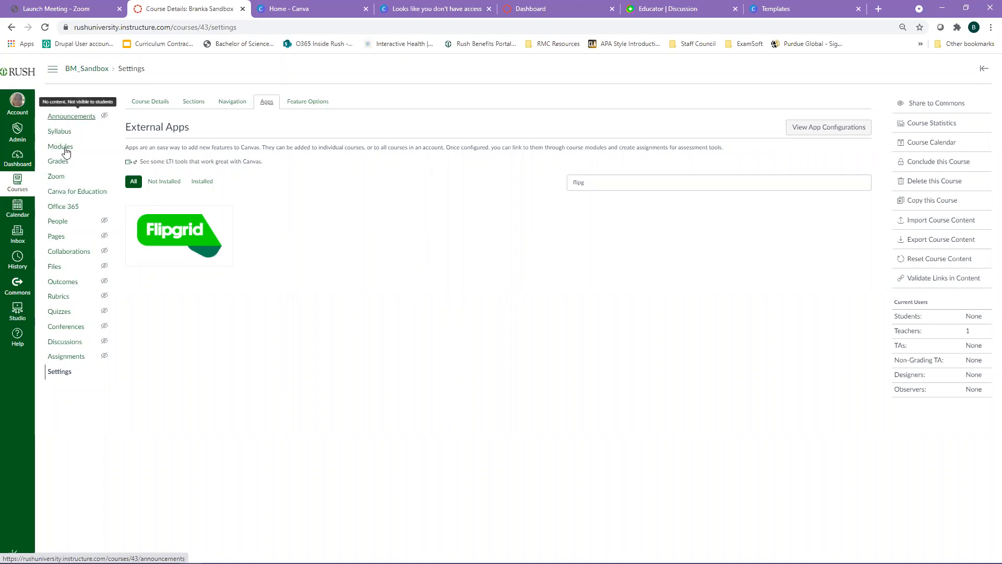
Examine the items enabled in the course navigation settings and those hidden from students
click(232, 102)
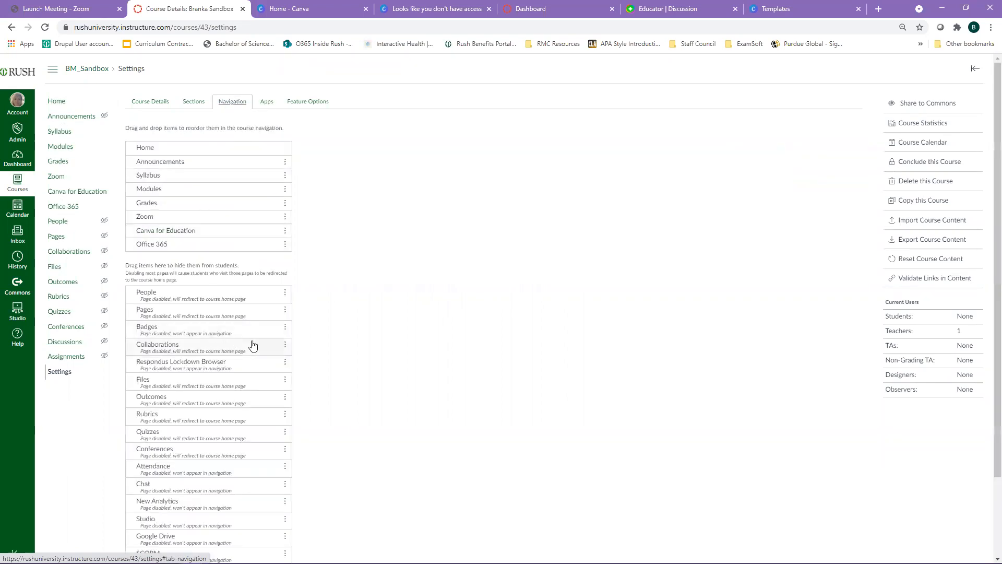
scroll(252, 346, down, 2)
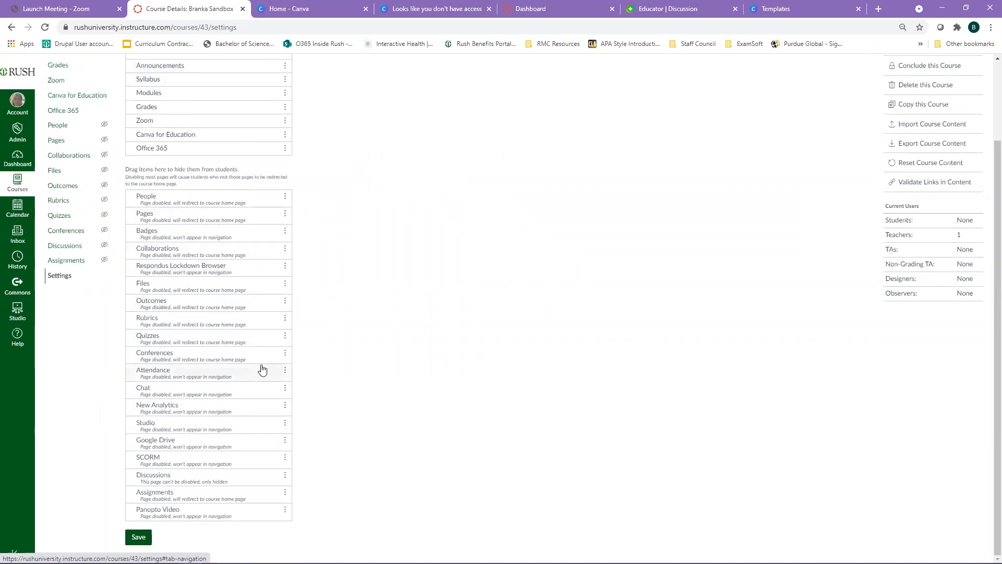
scroll(100, 205, up, 2)
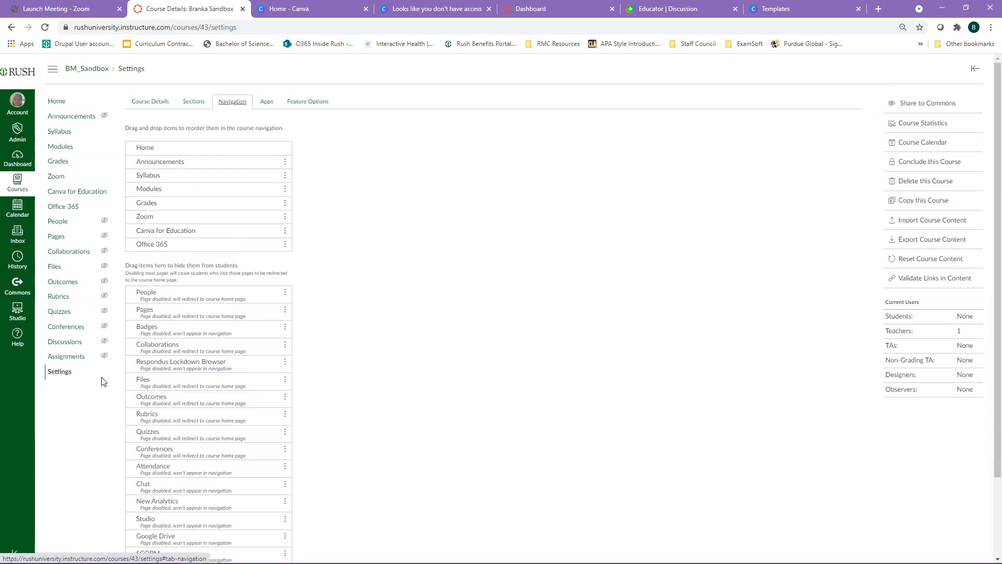
click(266, 104)
click(229, 103)
scroll(456, 409, down, 2)
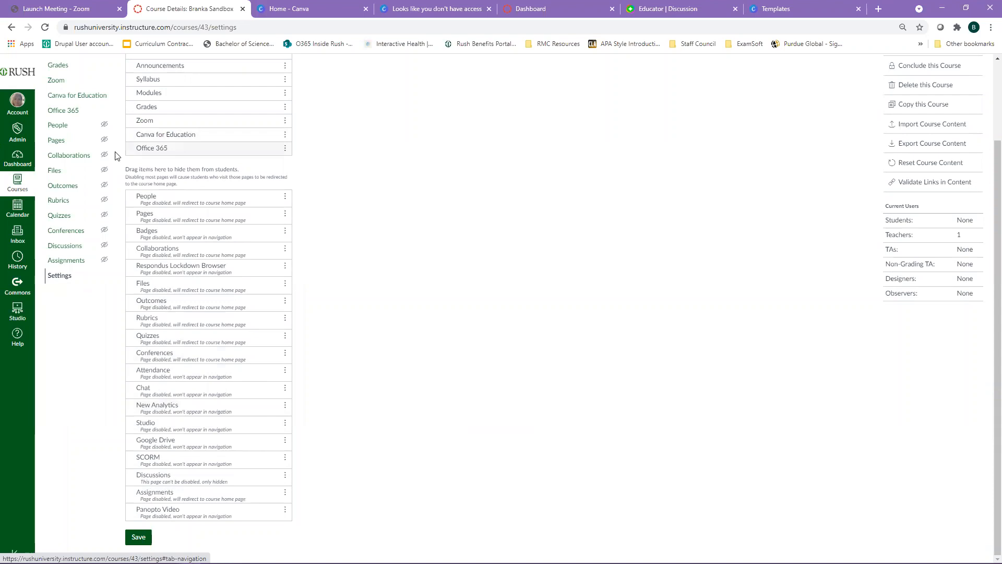
scroll(358, 170, up, 1)
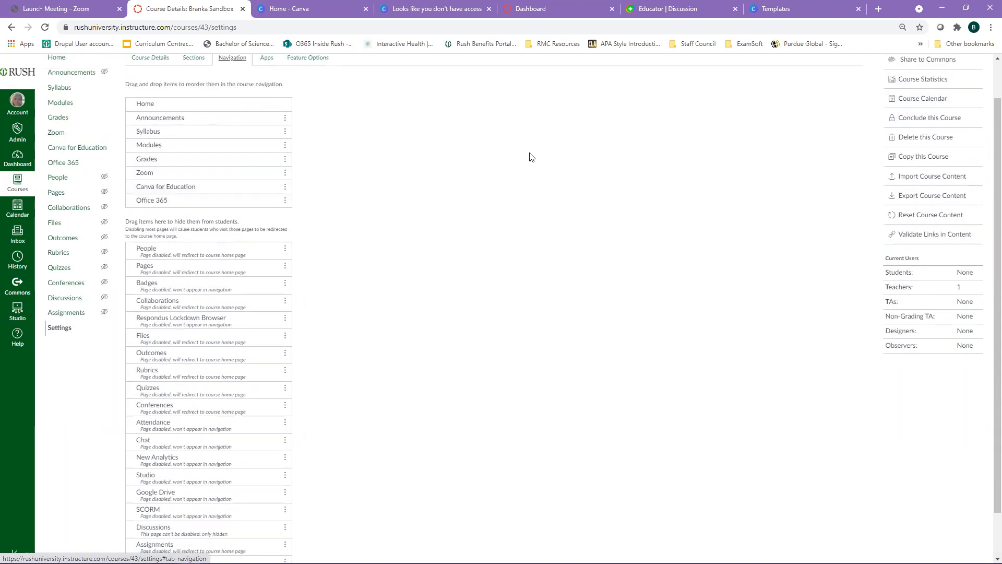
scroll(531, 157, up, 1)
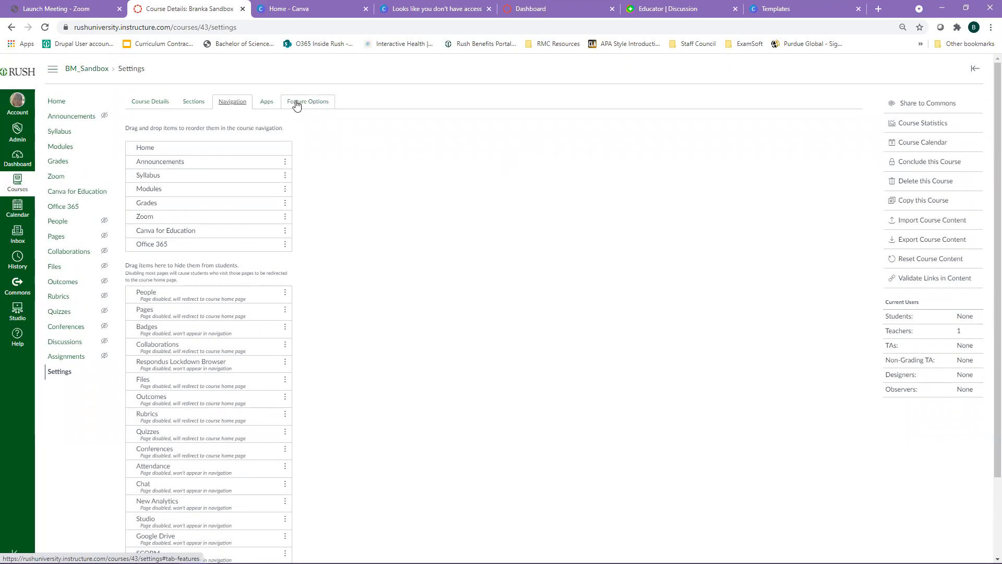
Review the course's feature options and return to its navigation settings
click(307, 103)
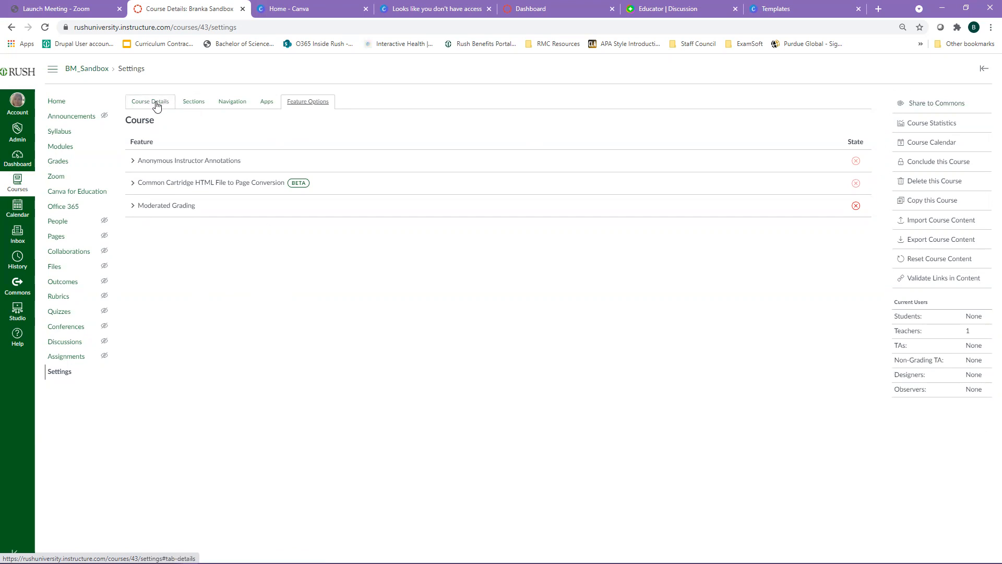
click(229, 104)
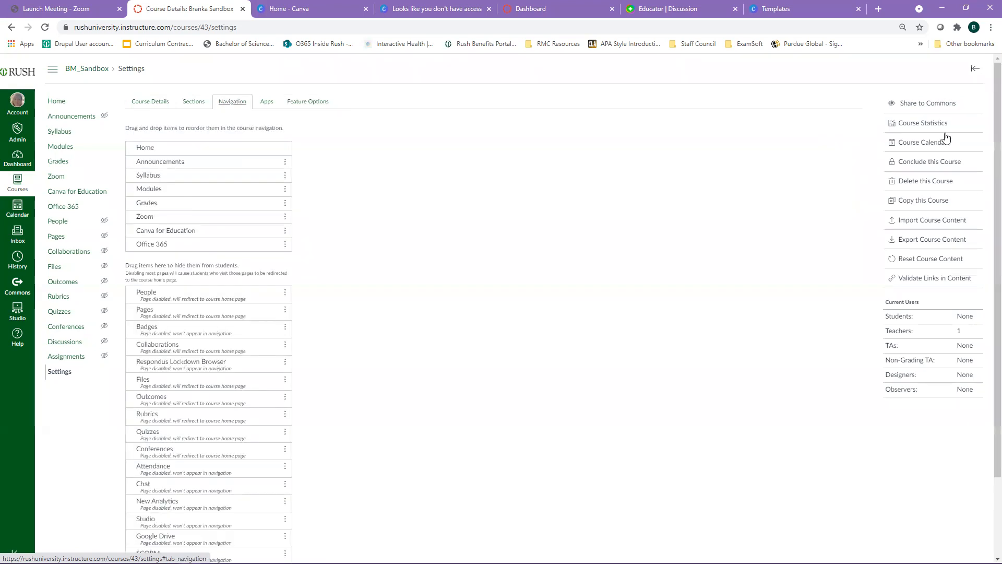
Open Share to Commons and the global Commons page, cancel the account access authorization, and open Commons again
click(922, 108)
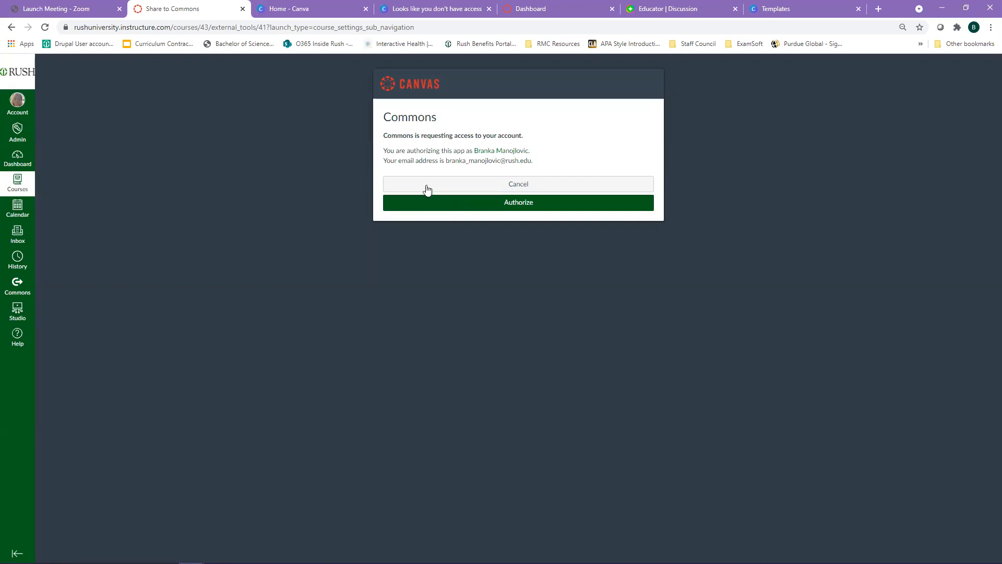
click(17, 292)
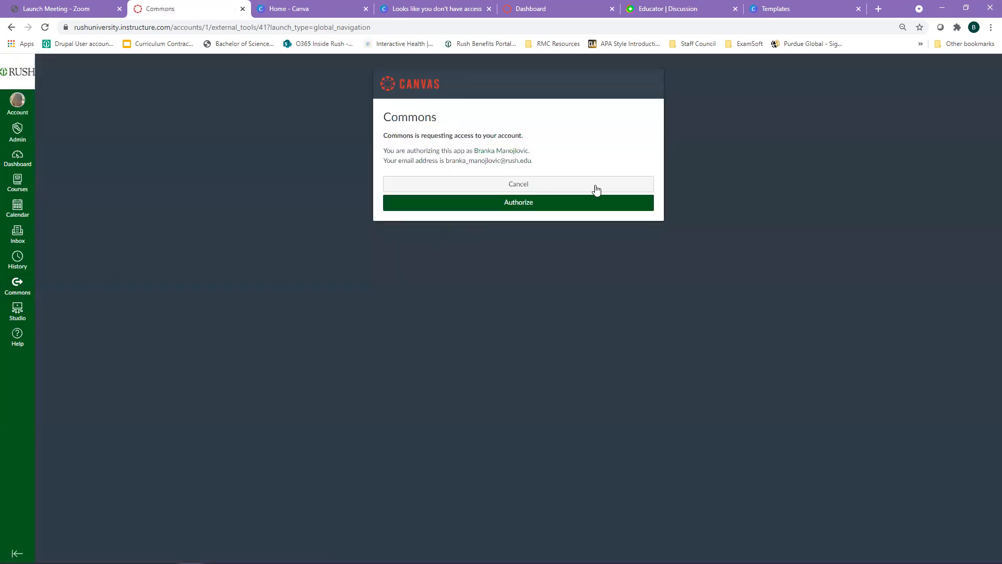
click(493, 186)
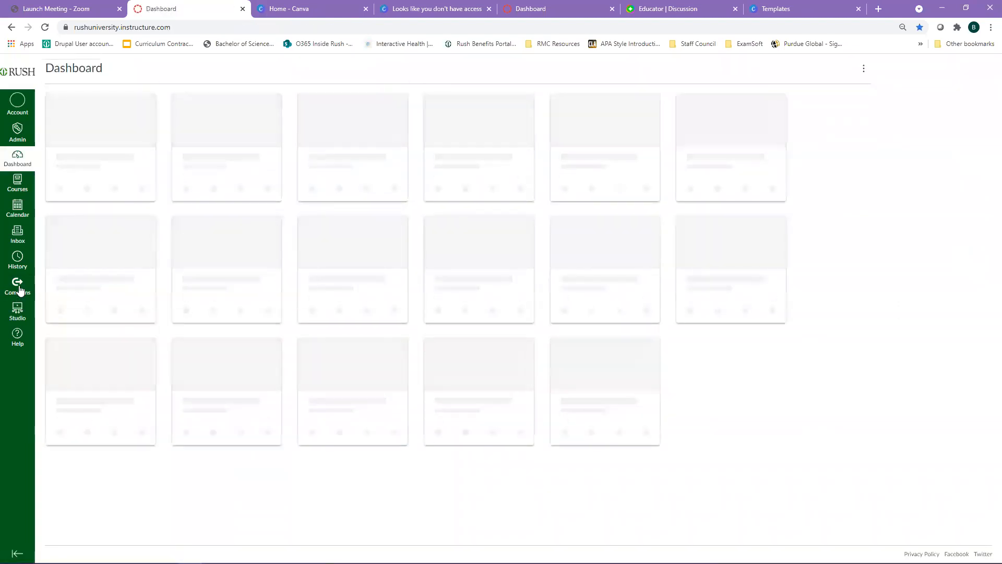
click(19, 290)
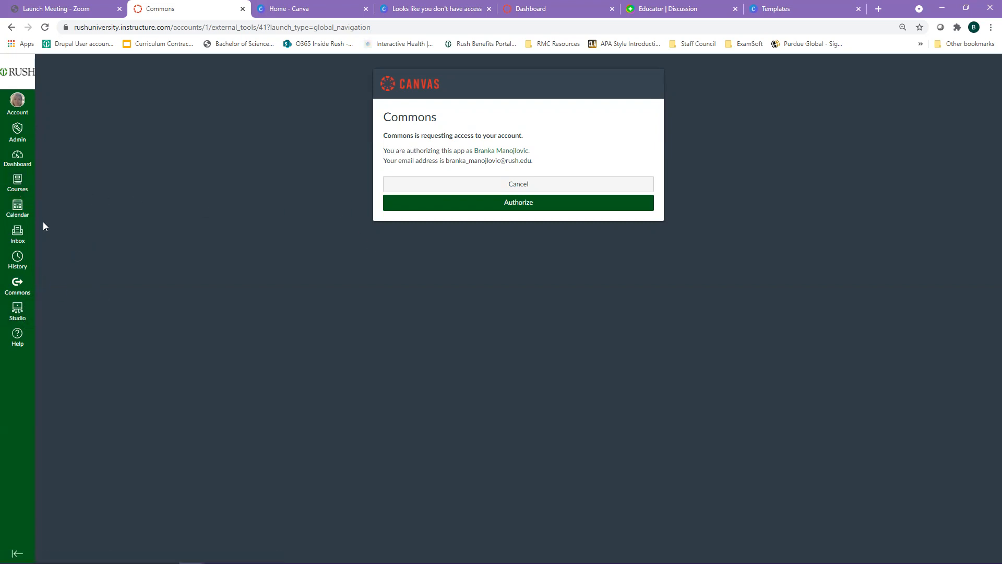
Return to the dashboard and reopen the settings of the unpublished BM_Sandbox course
click(18, 158)
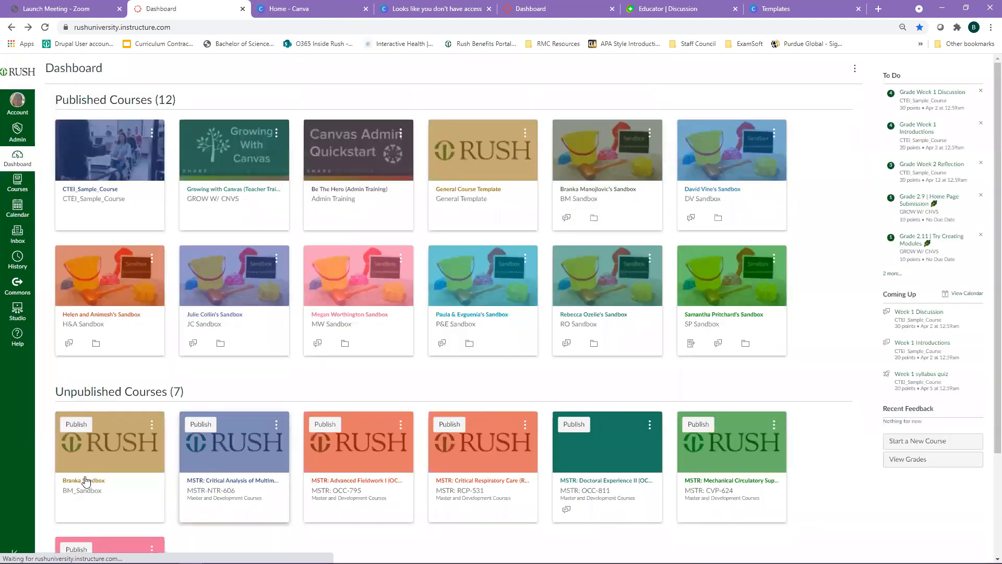
click(86, 480)
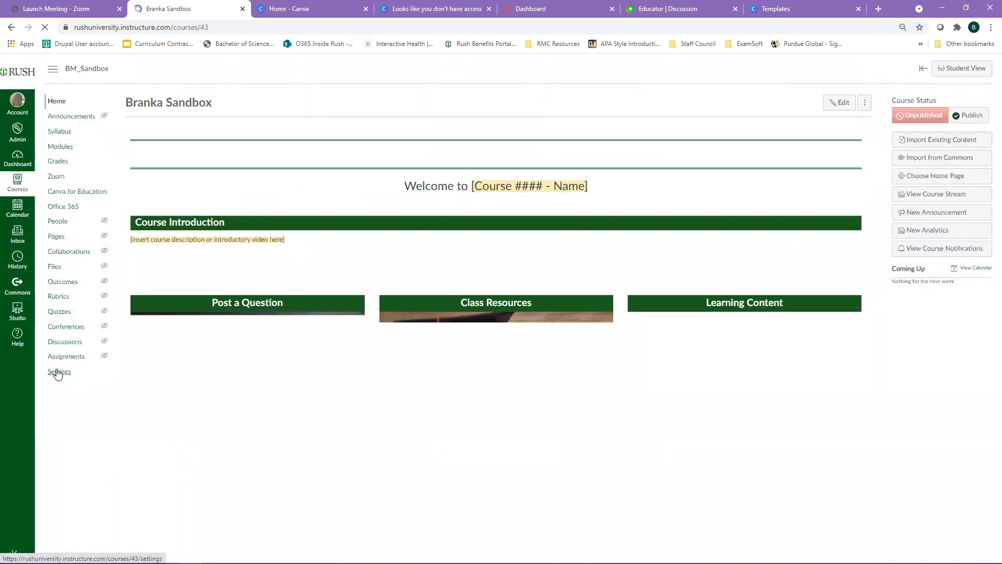
click(57, 372)
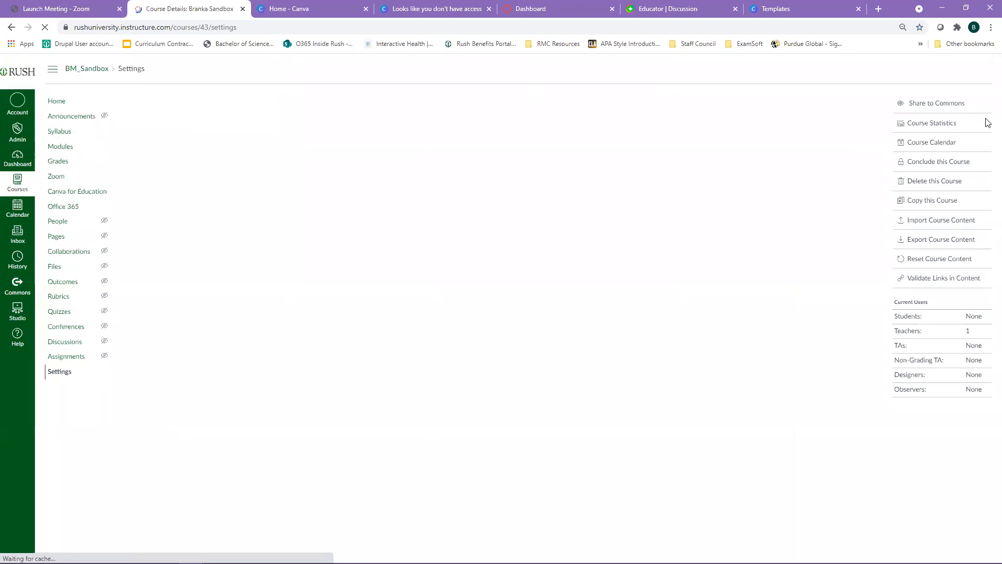
Review the course statistics for totals, assignments, students and file storage, and return to the settings
click(908, 125)
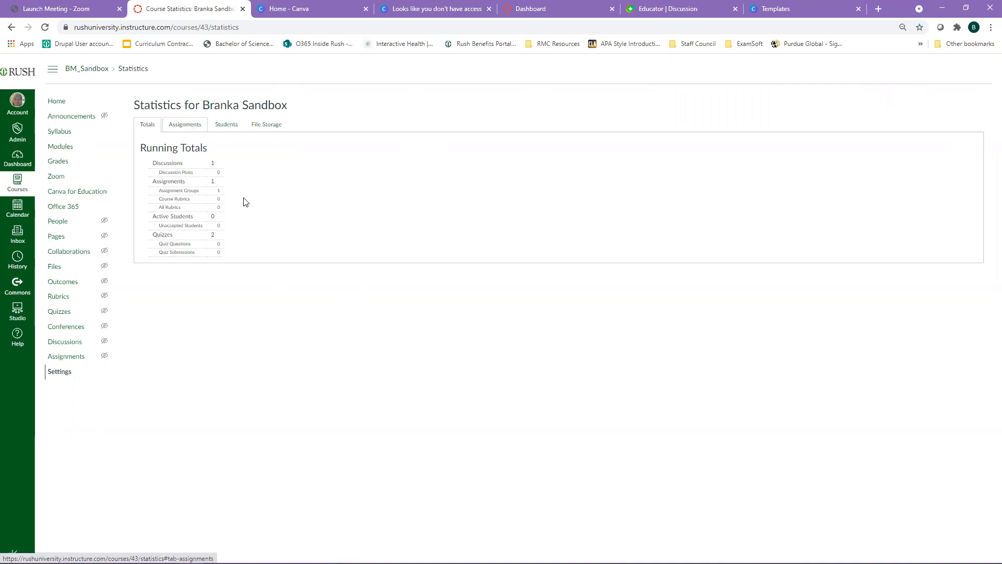
click(192, 128)
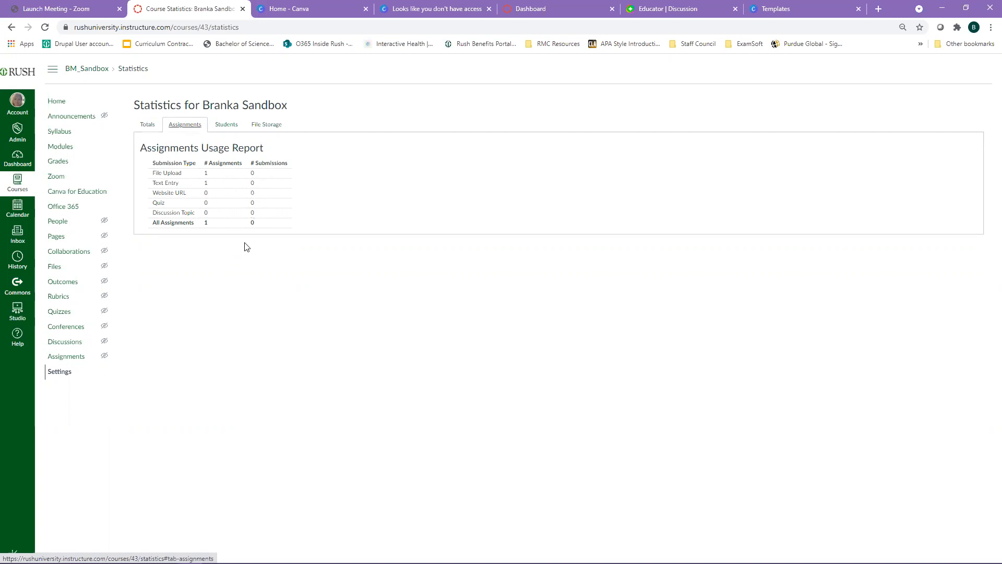
click(223, 126)
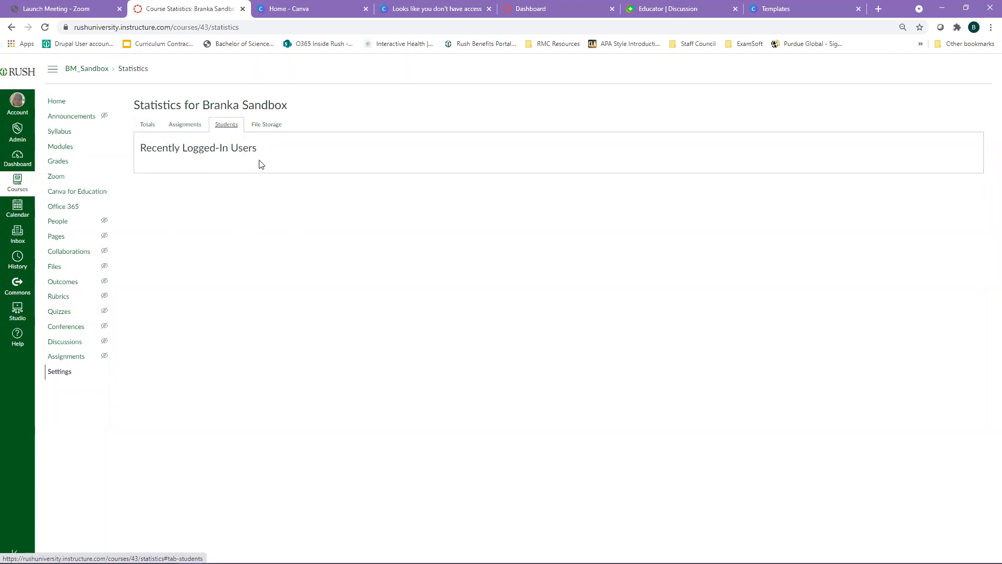
click(262, 131)
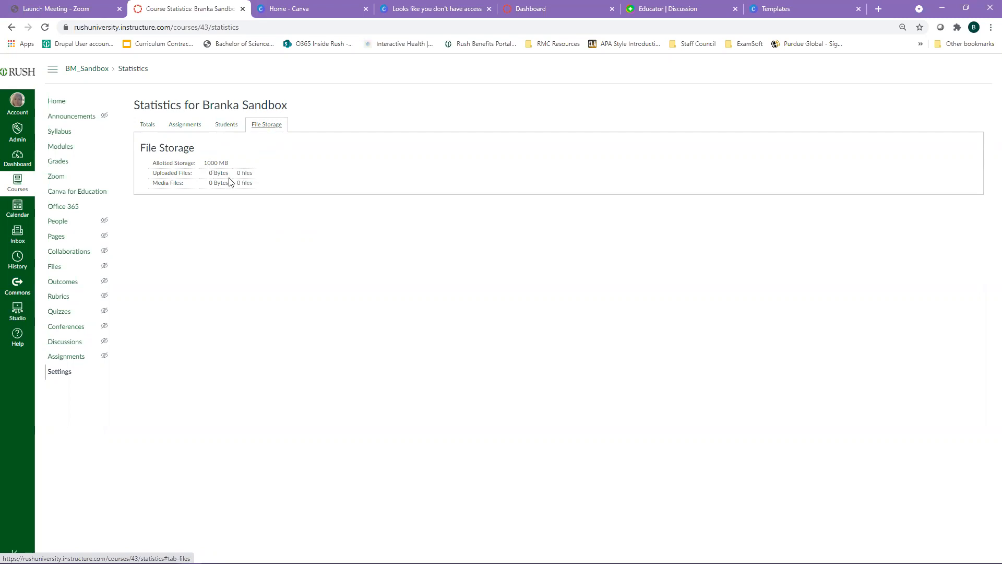
click(71, 373)
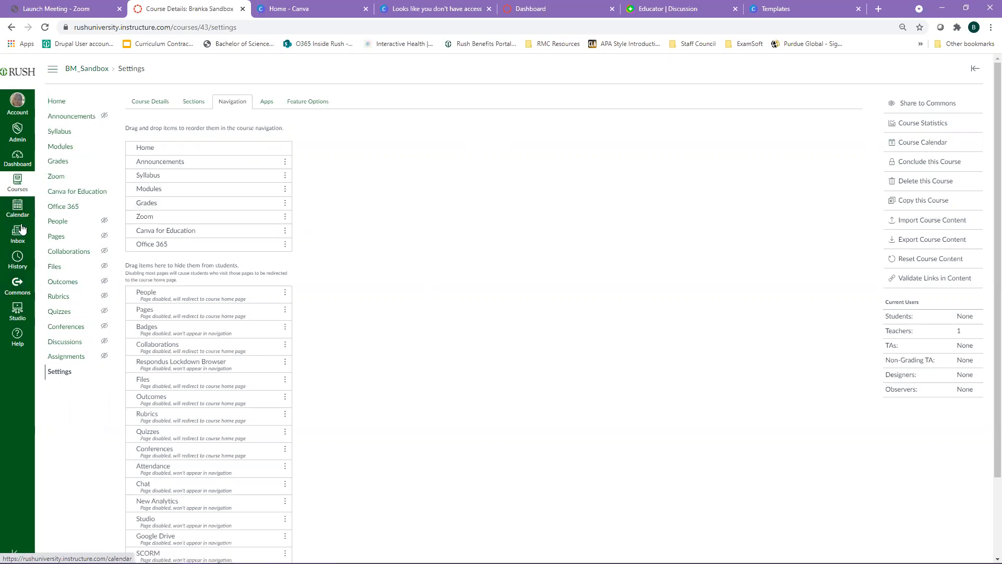
View the course calendar for April 2021 and go back to the course settings
click(911, 142)
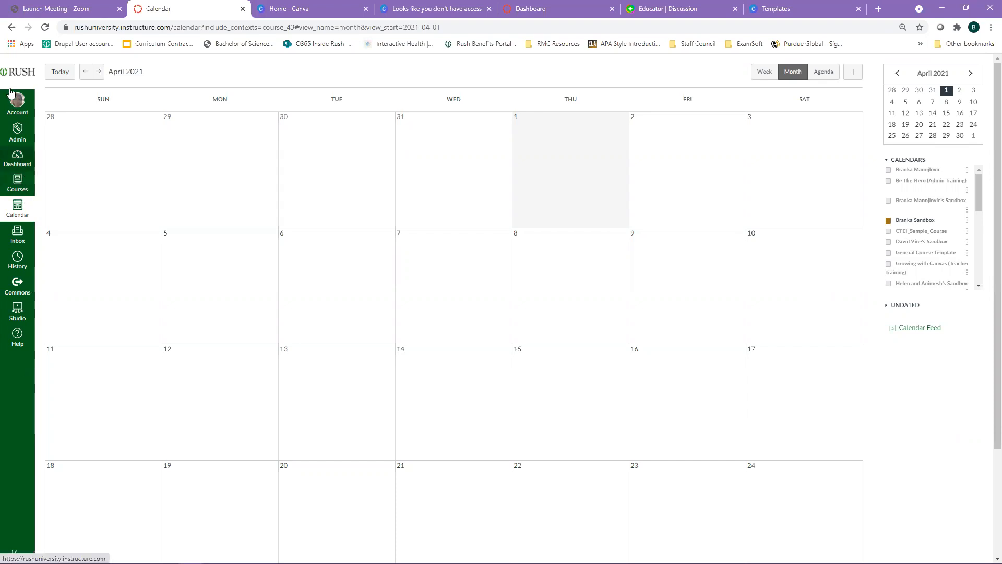
click(11, 27)
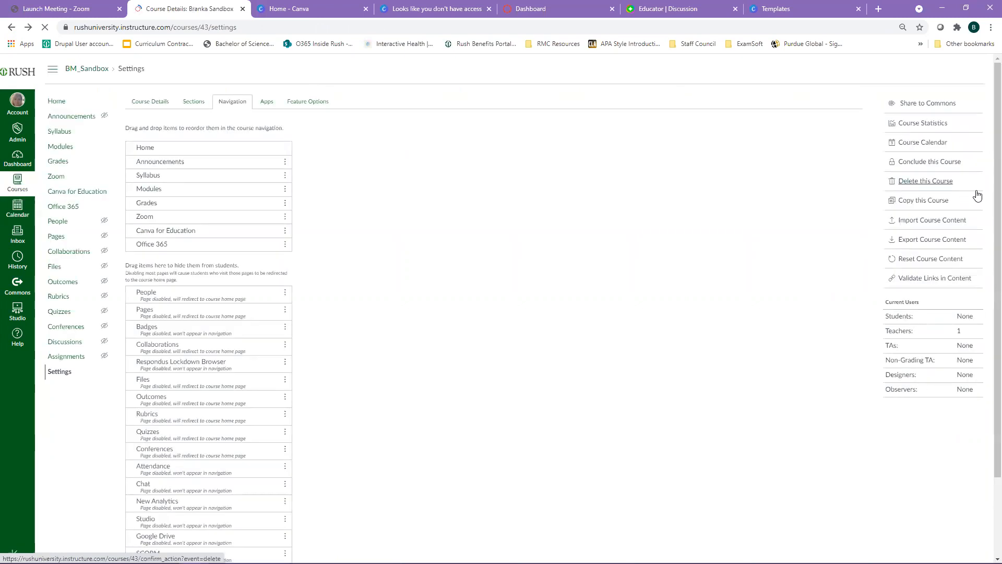
View the confirmation pages for deleting and concluding the course, cancelling each one
click(922, 186)
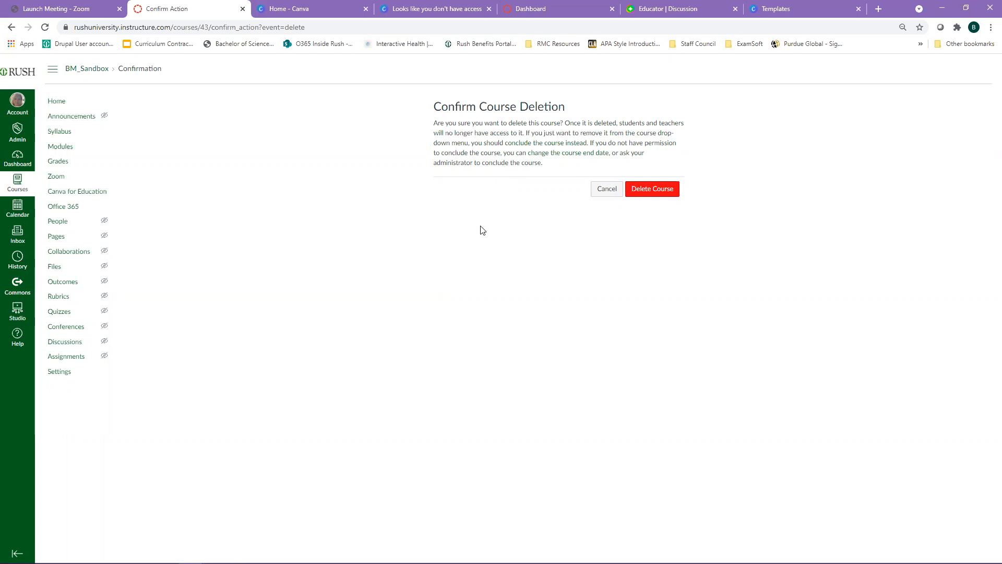
click(611, 192)
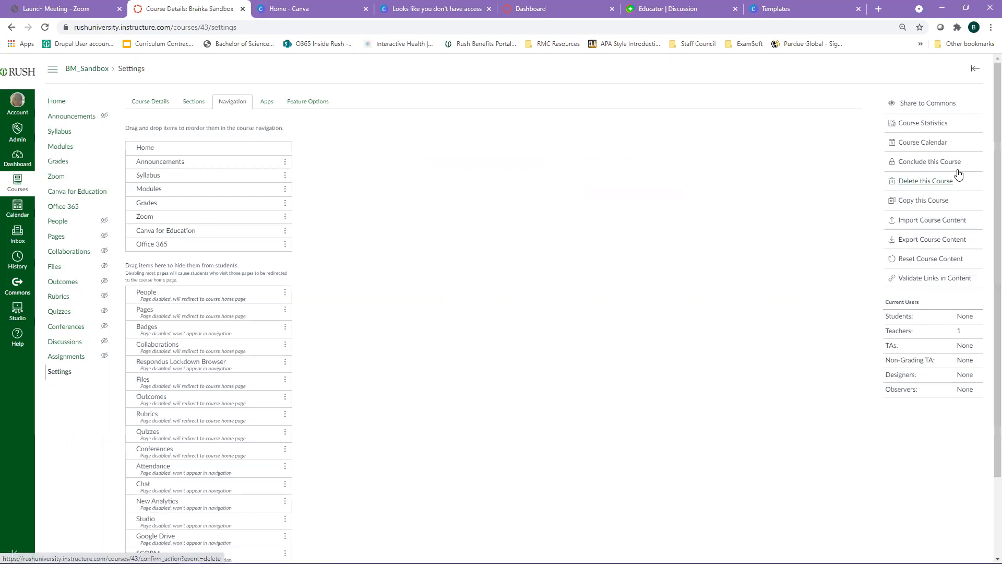
click(927, 166)
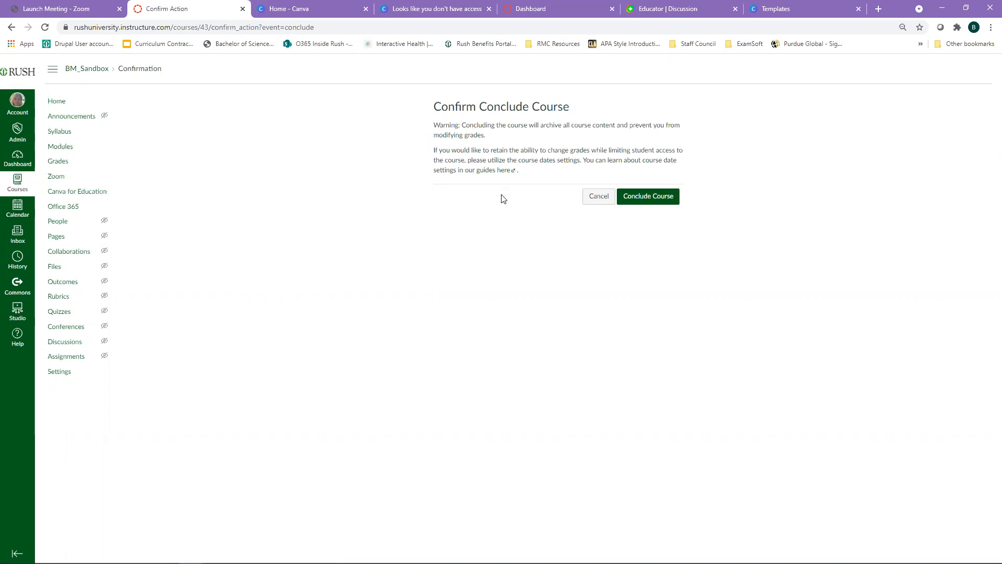
click(598, 204)
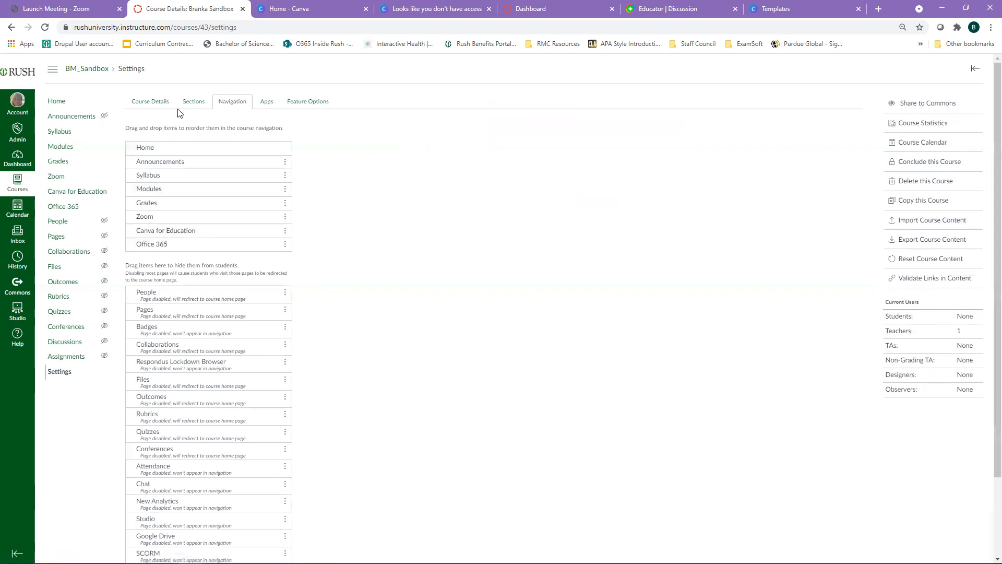
Set the participation option in the course details to Course
click(154, 108)
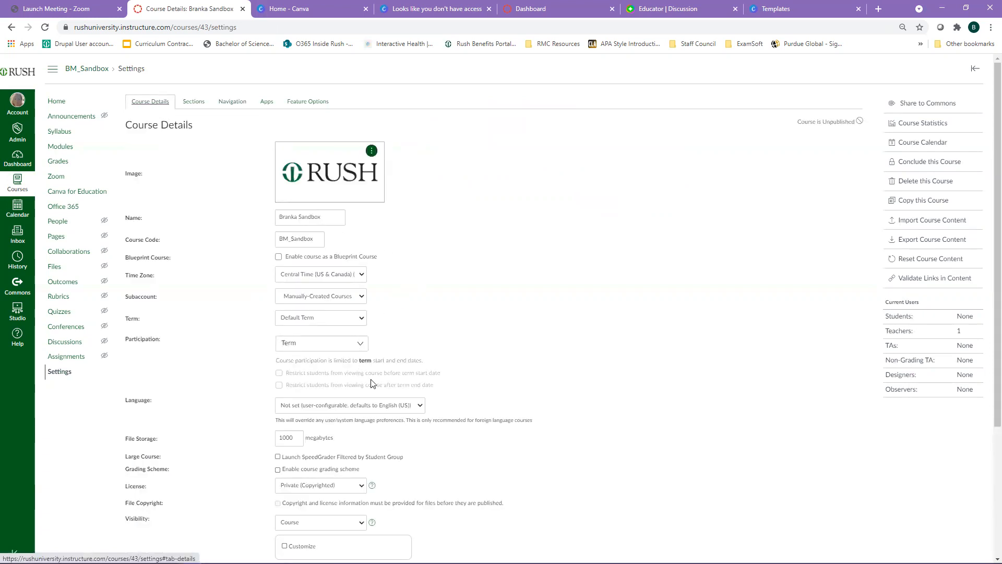
scroll(379, 397, down, 2)
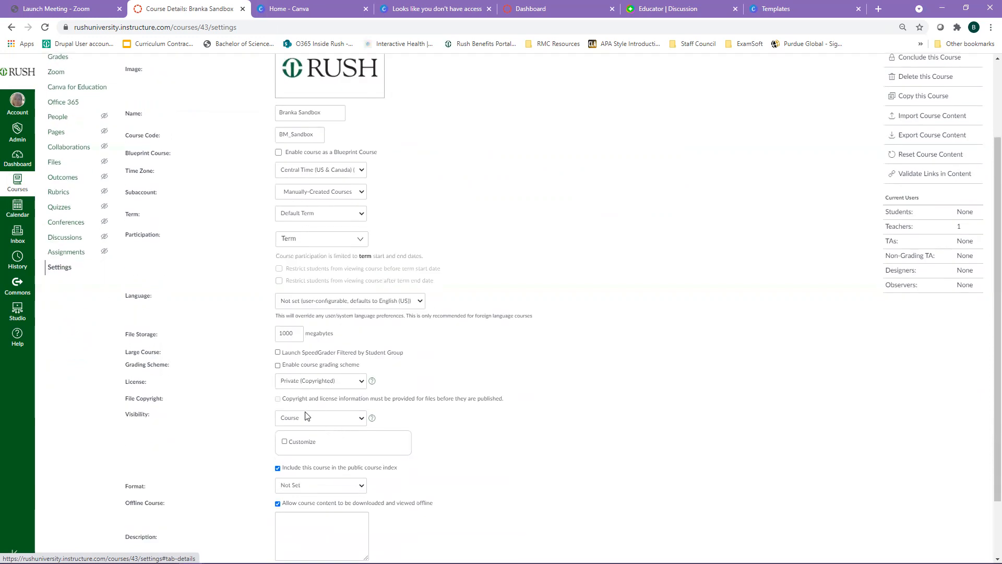
click(359, 241)
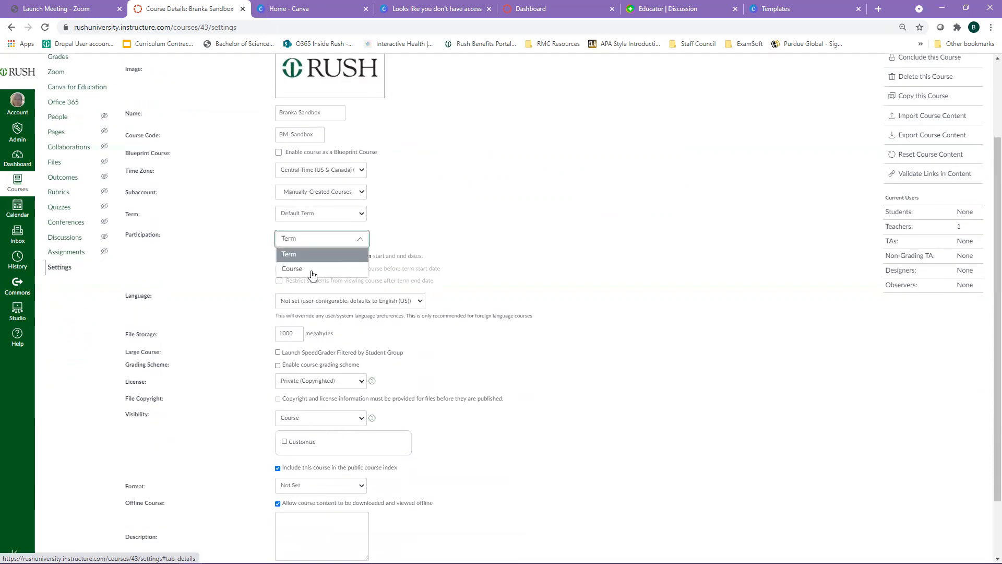
click(353, 275)
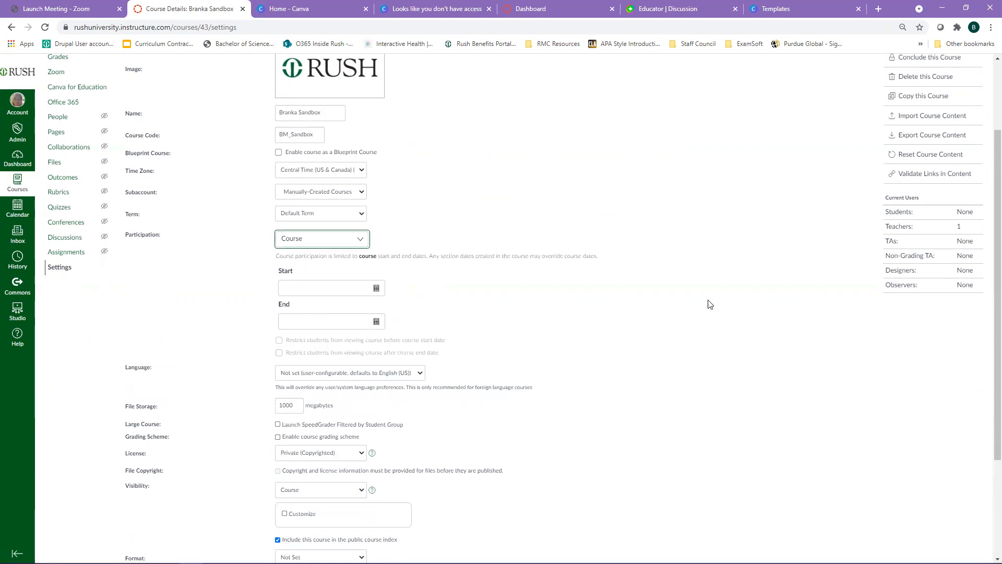
scroll(773, 256, up, 2)
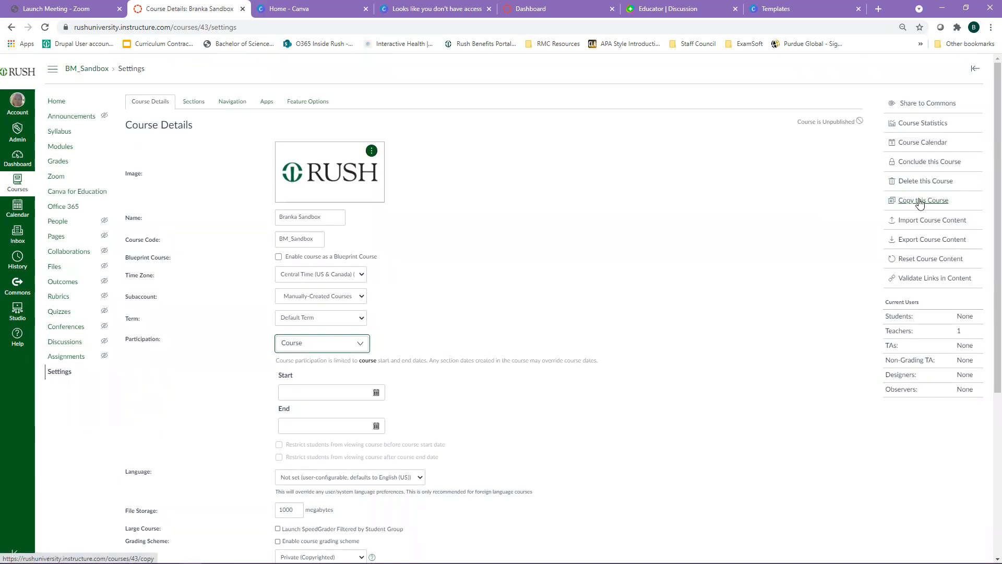
View the form for copying this course and cancel it
click(919, 201)
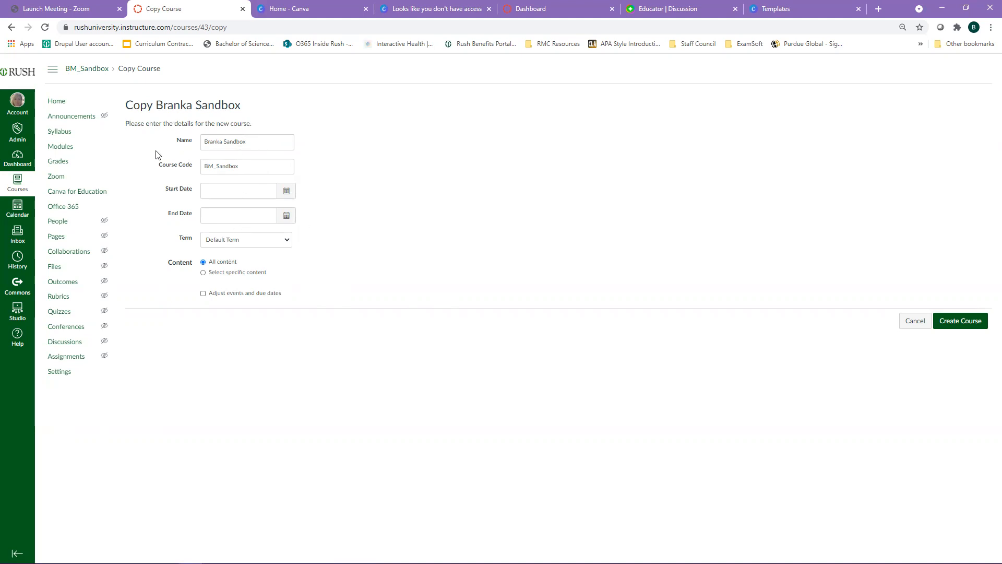
click(913, 322)
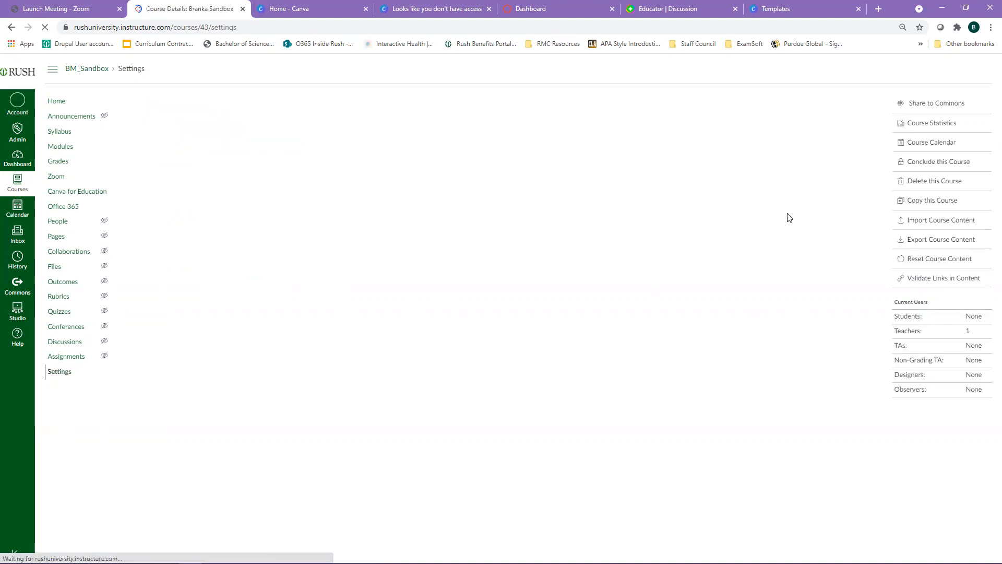
Set up a Canvas course copy import of all content from the Commun Nutr: Policy Perspect (NTR-615) Master Course, and cancel it
click(917, 223)
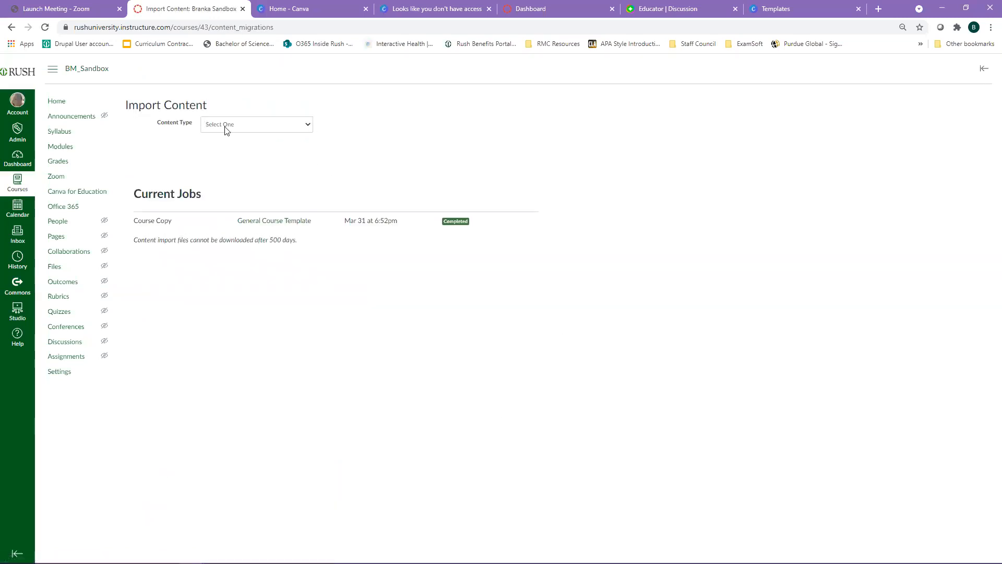
click(312, 128)
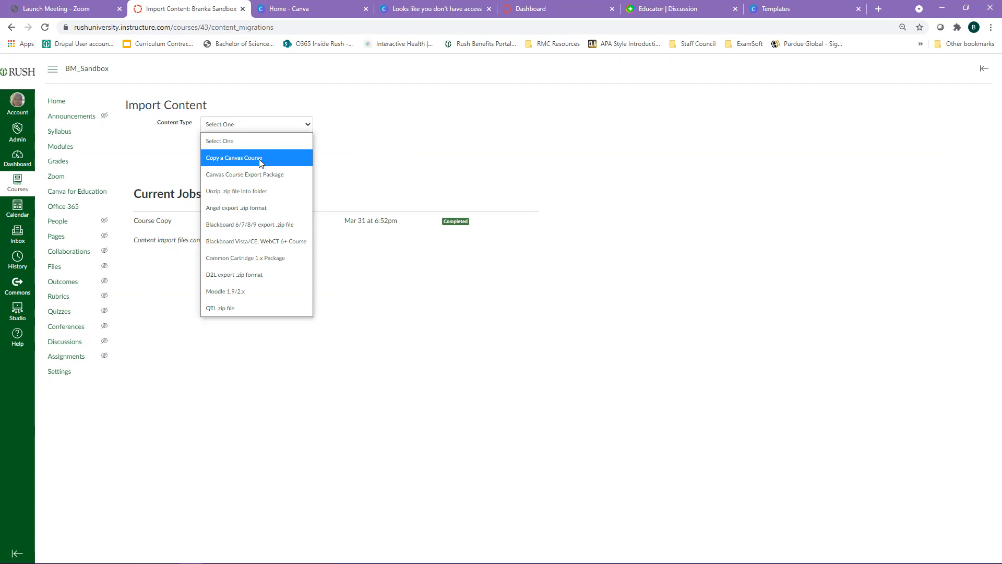
click(217, 160)
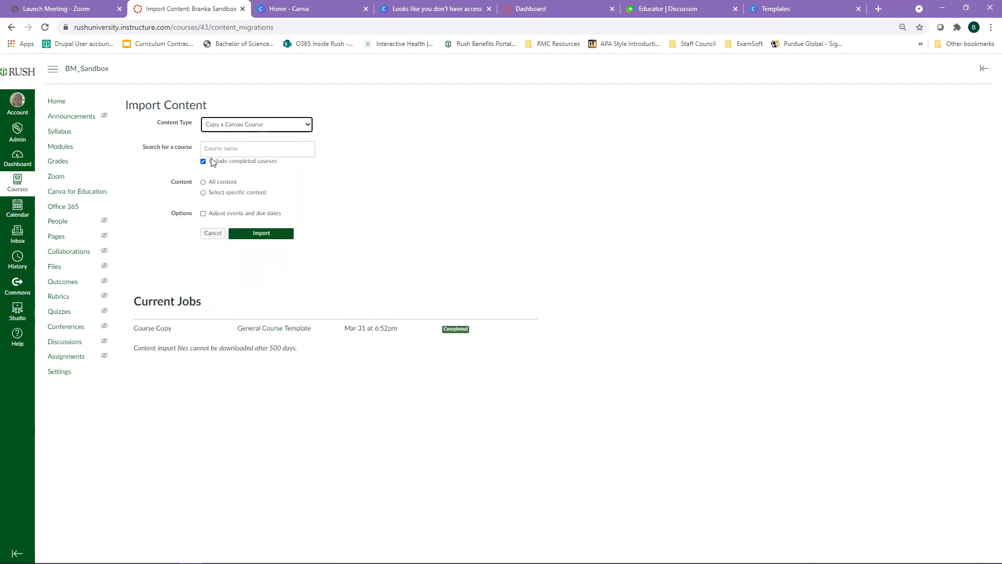
click(221, 150)
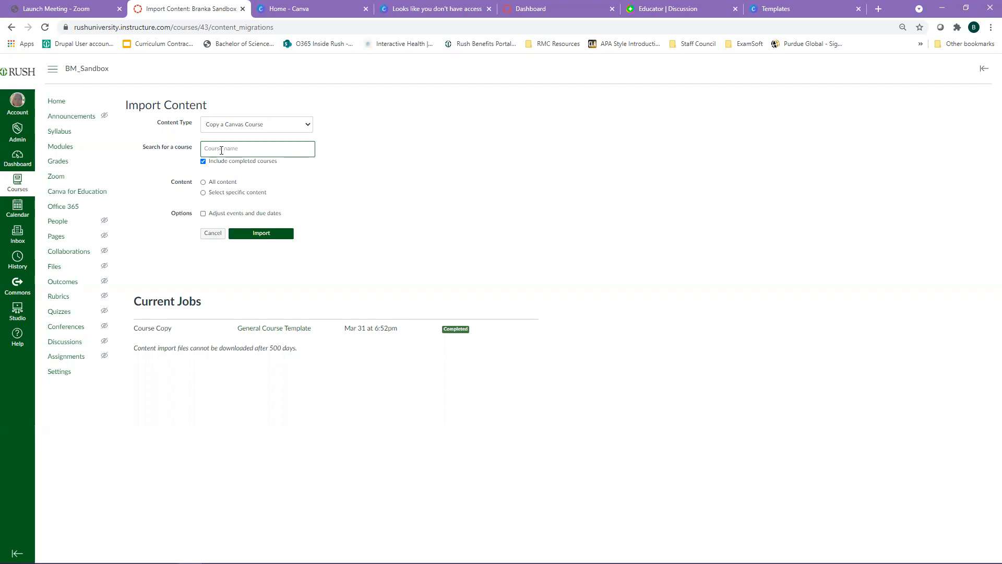
text(cours)
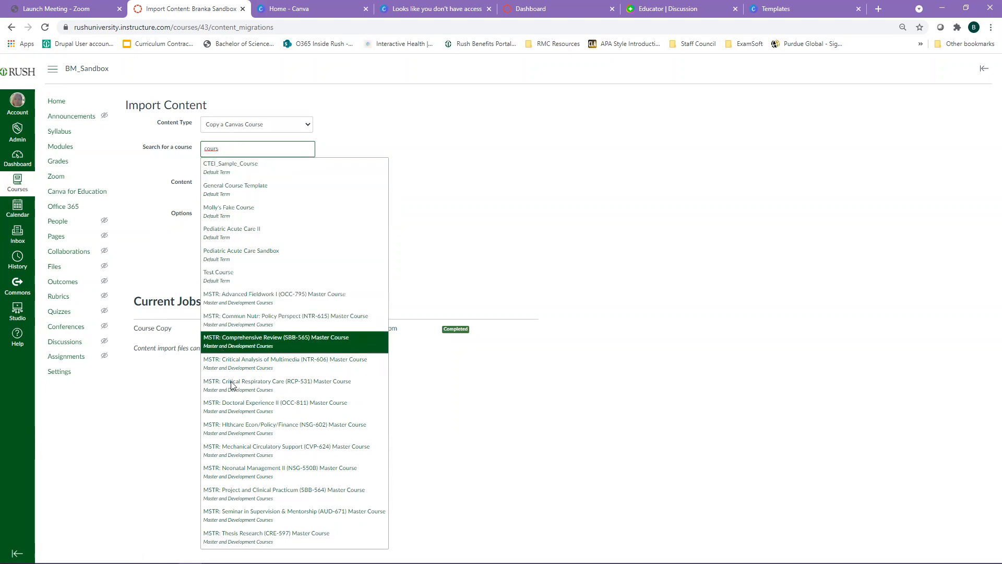
click(244, 323)
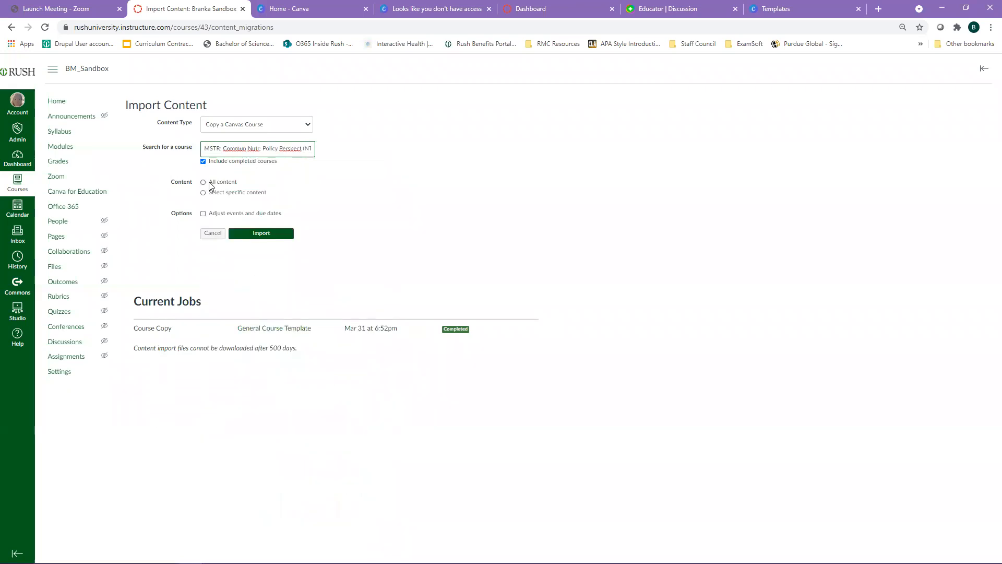
click(204, 182)
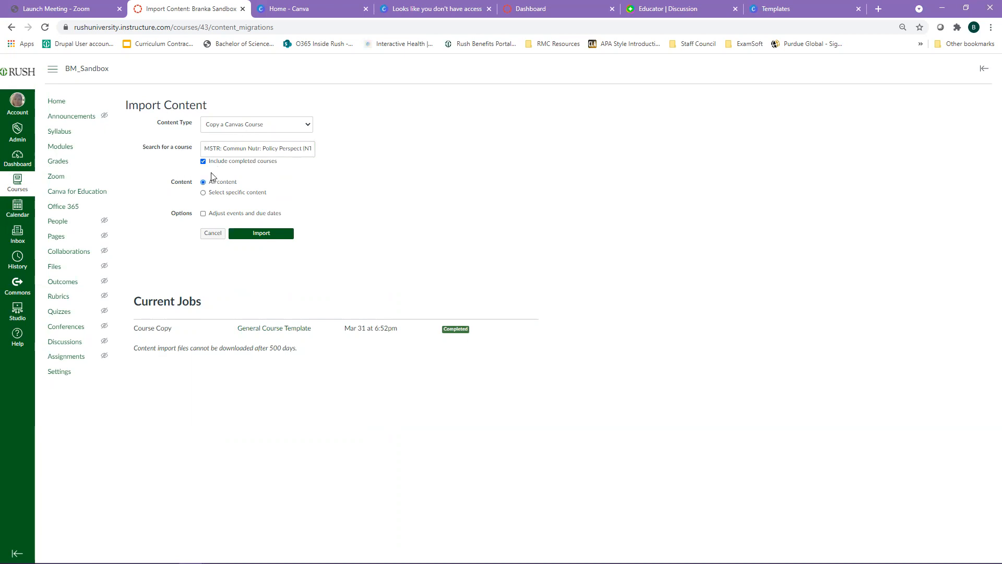
click(211, 236)
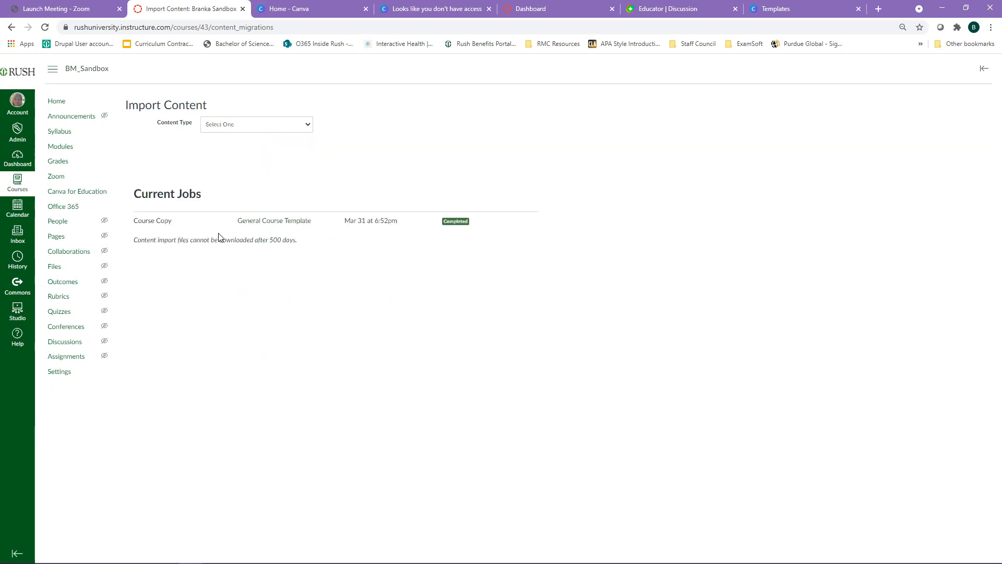
Review the content types available for importing content into the course
click(306, 126)
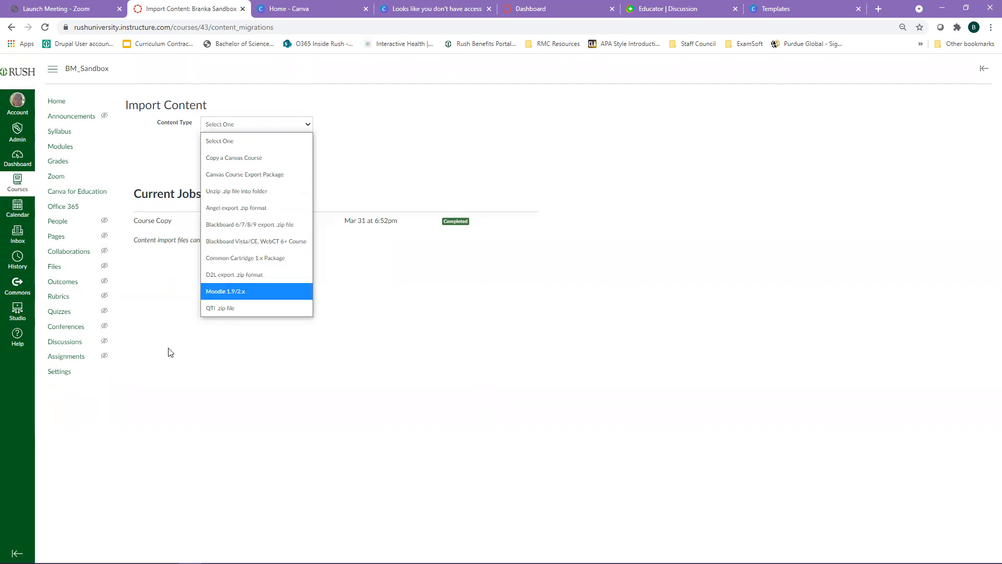
click(184, 330)
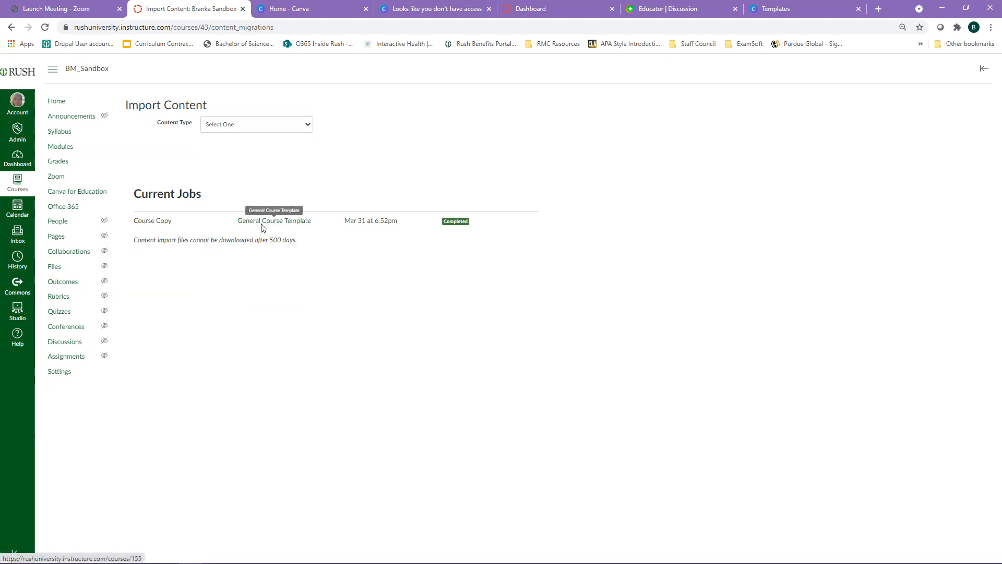
click(308, 129)
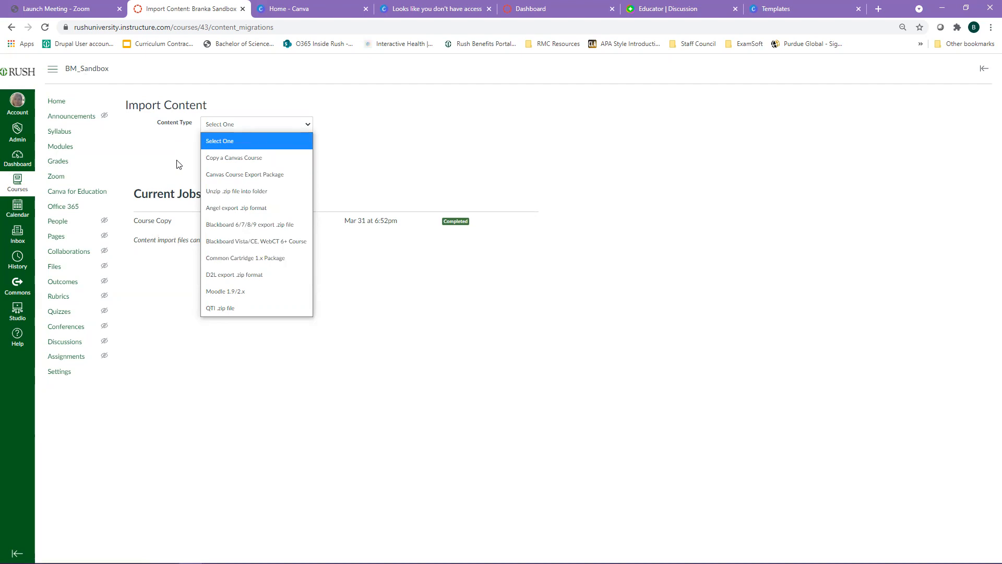
View the course content export page with its export types and return to the course settings
click(56, 377)
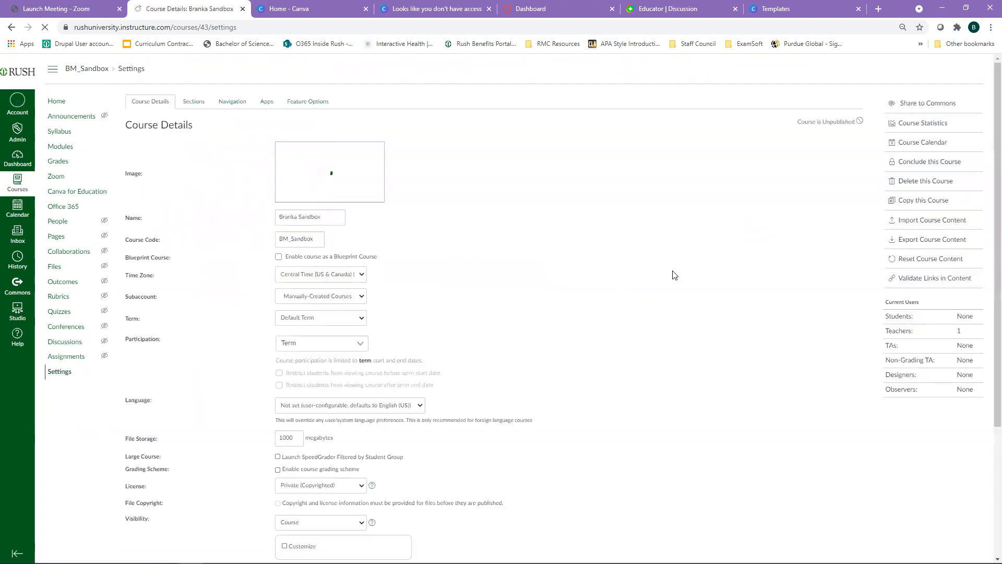
click(919, 244)
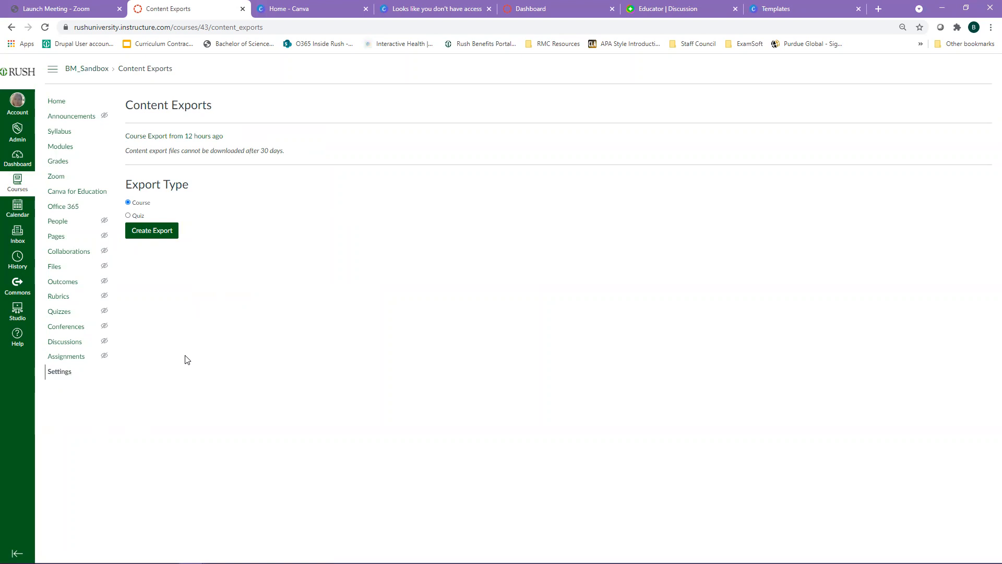
click(61, 373)
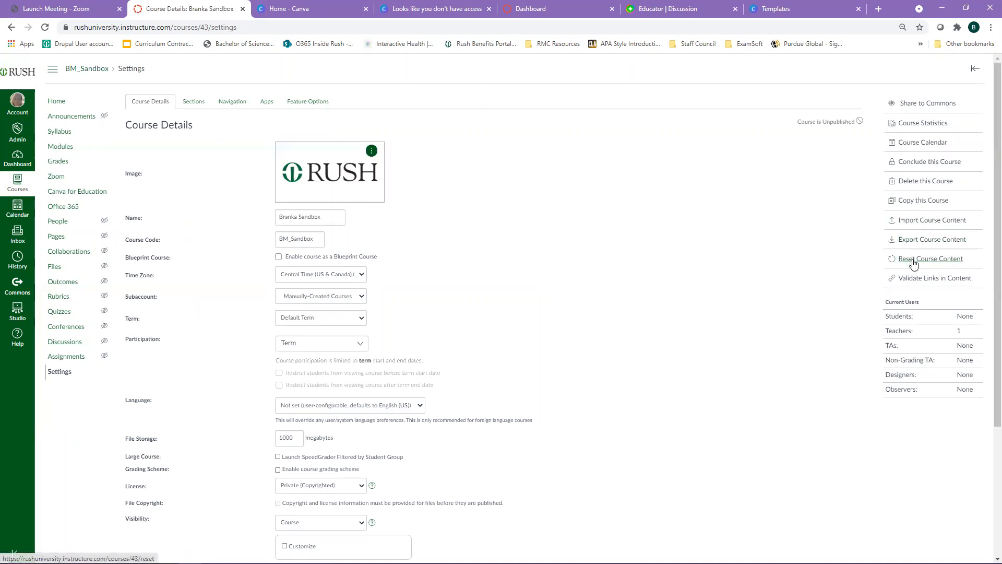
View the course home page, and bring up the Reset Course Content confirmation from the course settings and cancel it
click(56, 101)
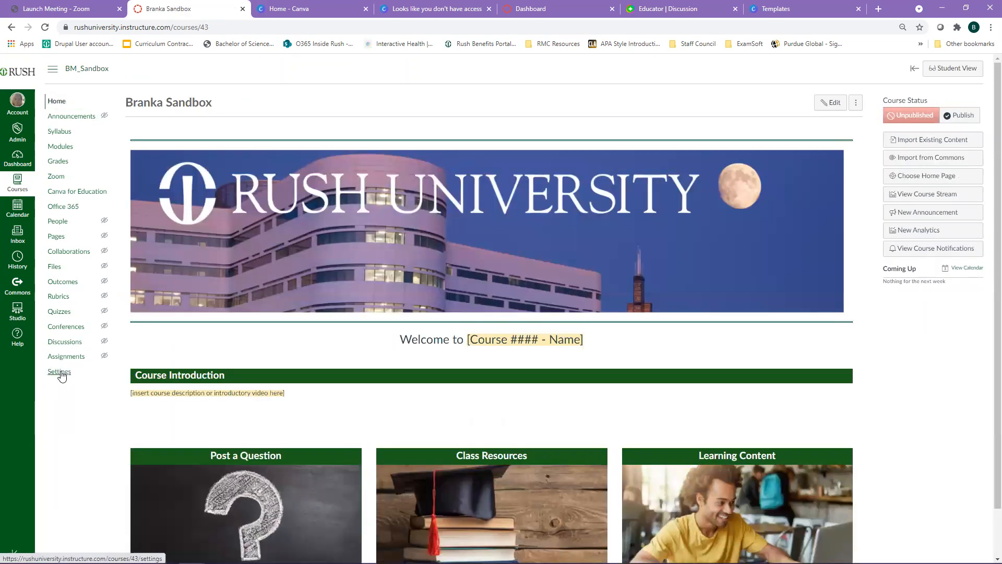
click(61, 374)
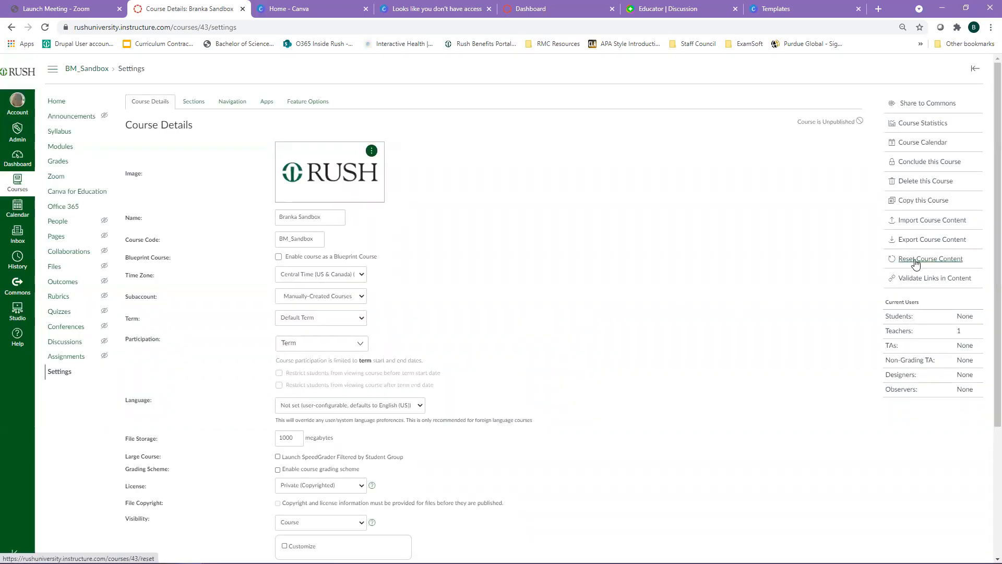
click(916, 259)
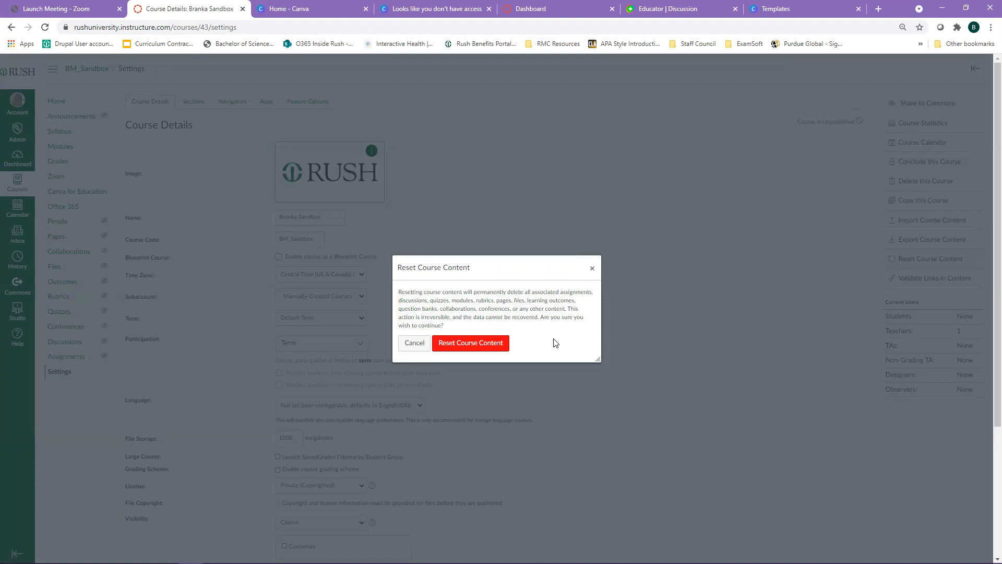
click(414, 345)
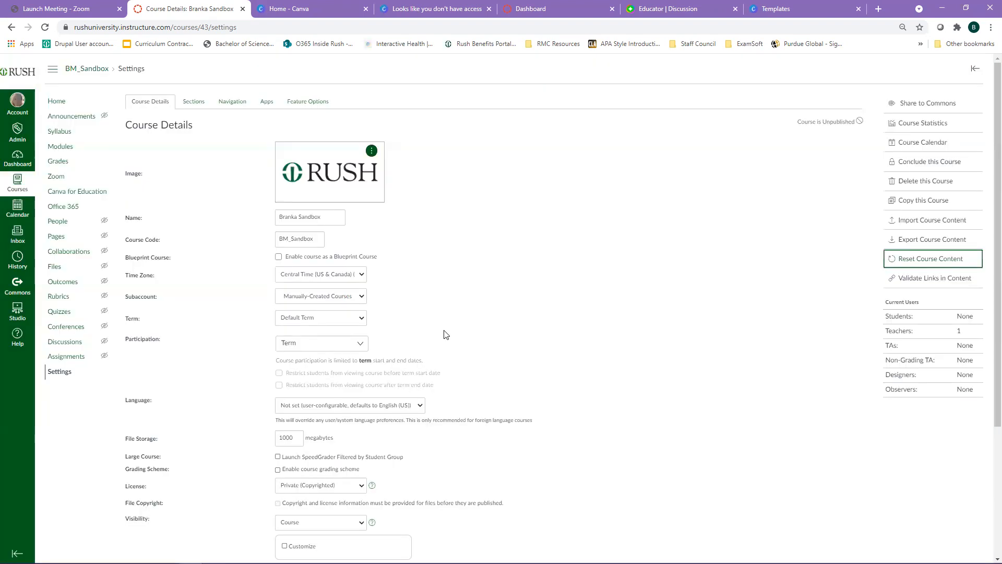
View the course link validation results and open the broken Course Resources link, leaving its page editor without saving
scroll(791, 261, down, 1)
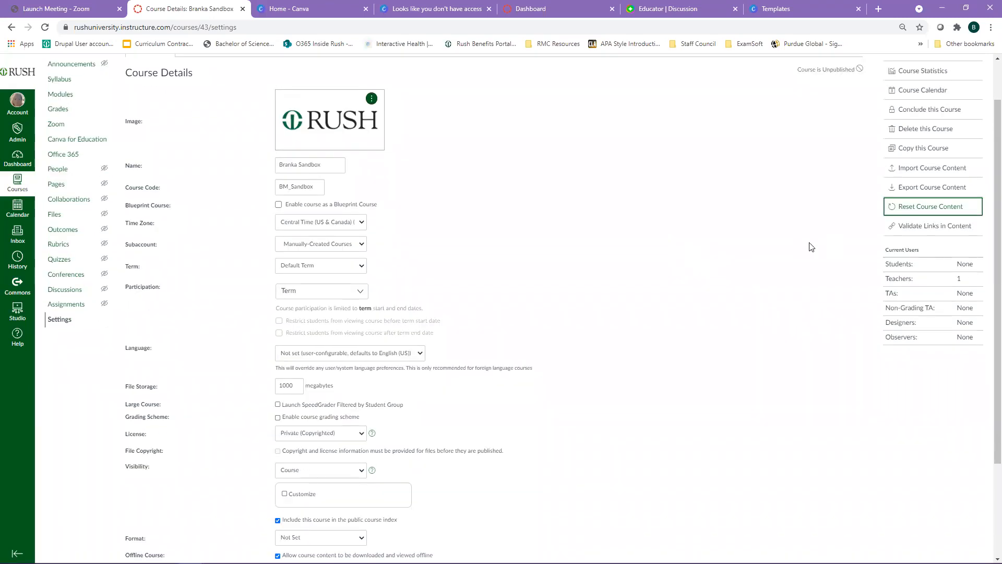
scroll(845, 255, up, 1)
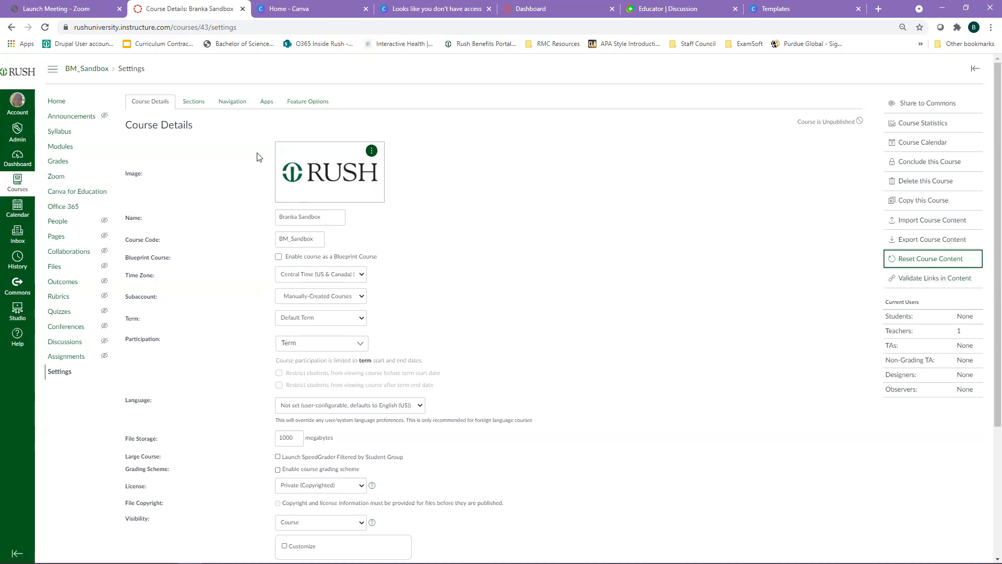
click(909, 280)
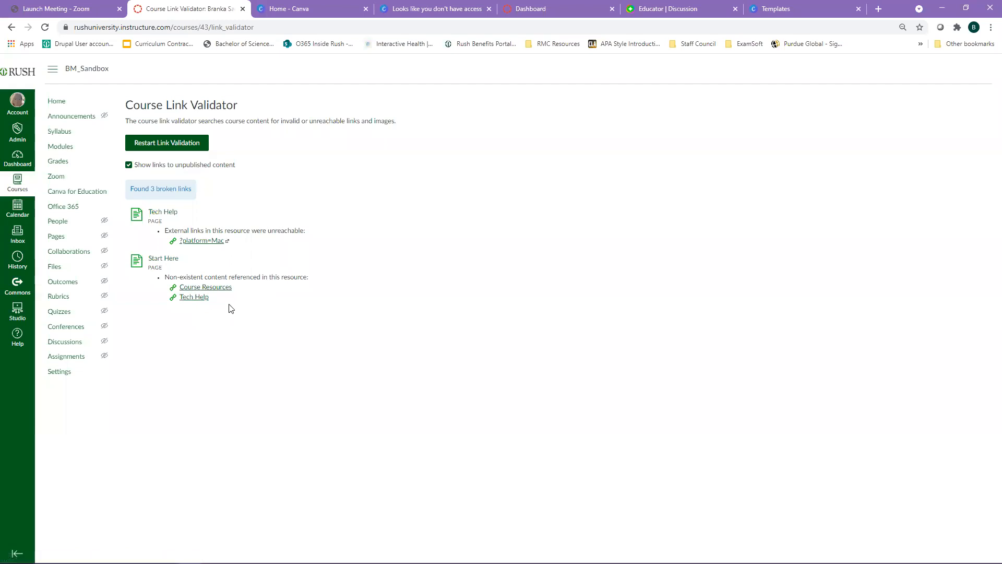
click(203, 289)
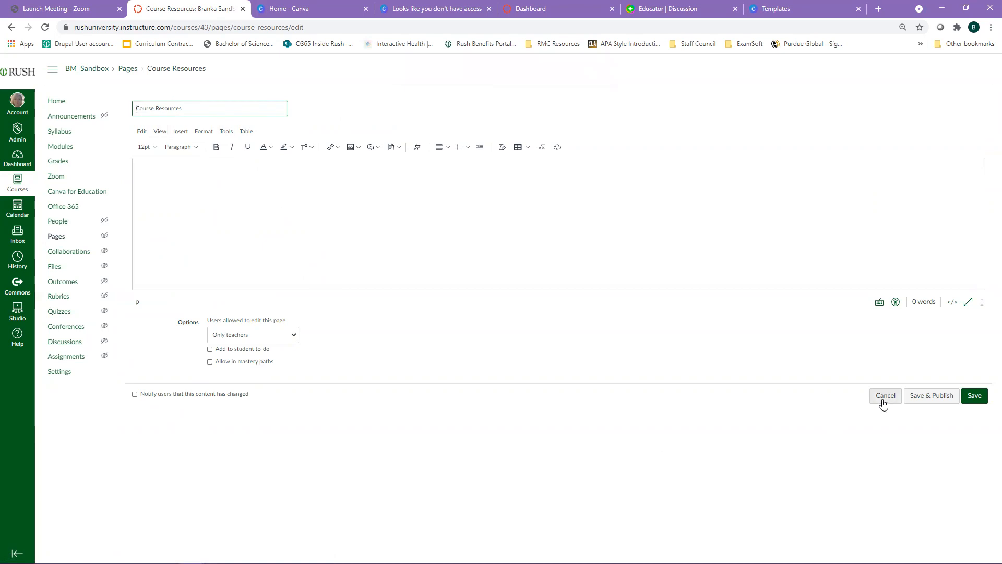
click(884, 397)
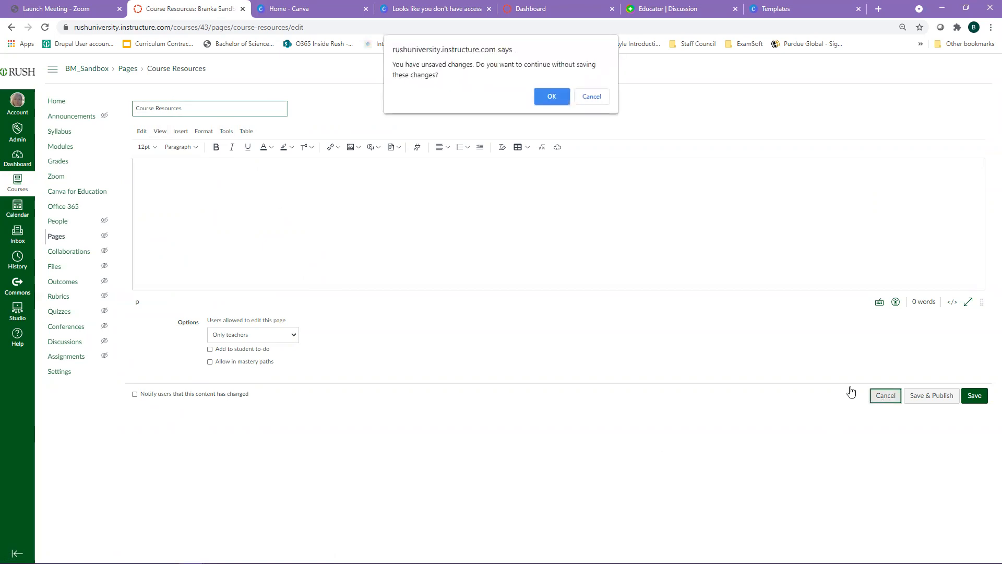
click(552, 97)
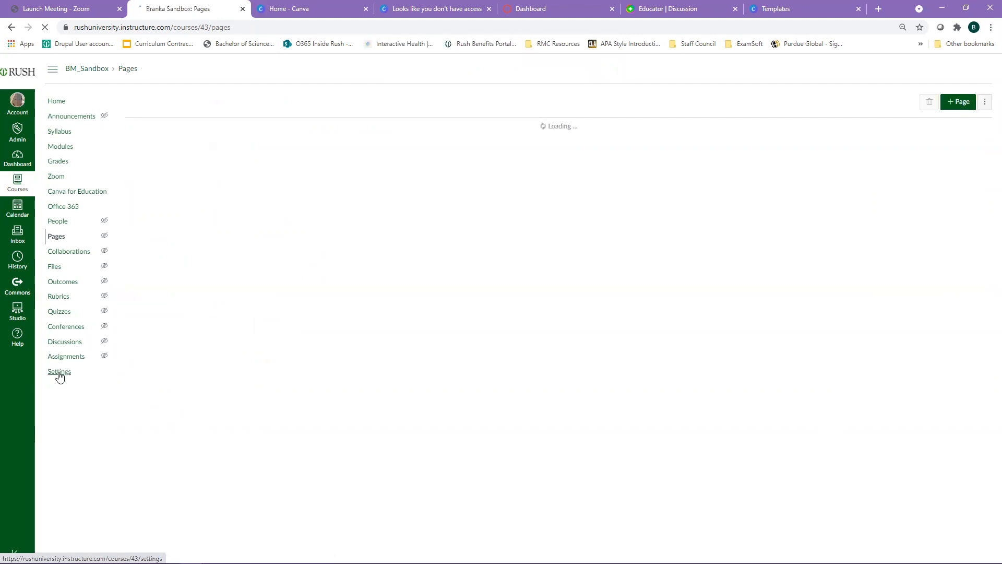
click(59, 372)
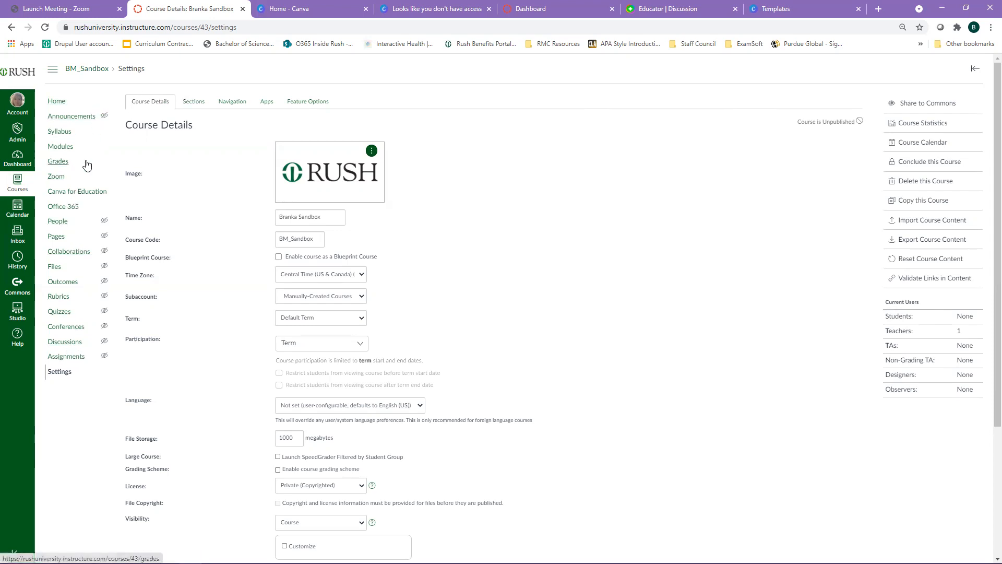
Show the course settings help and view the guide "How do I use course settings?" before returning to the course
click(976, 70)
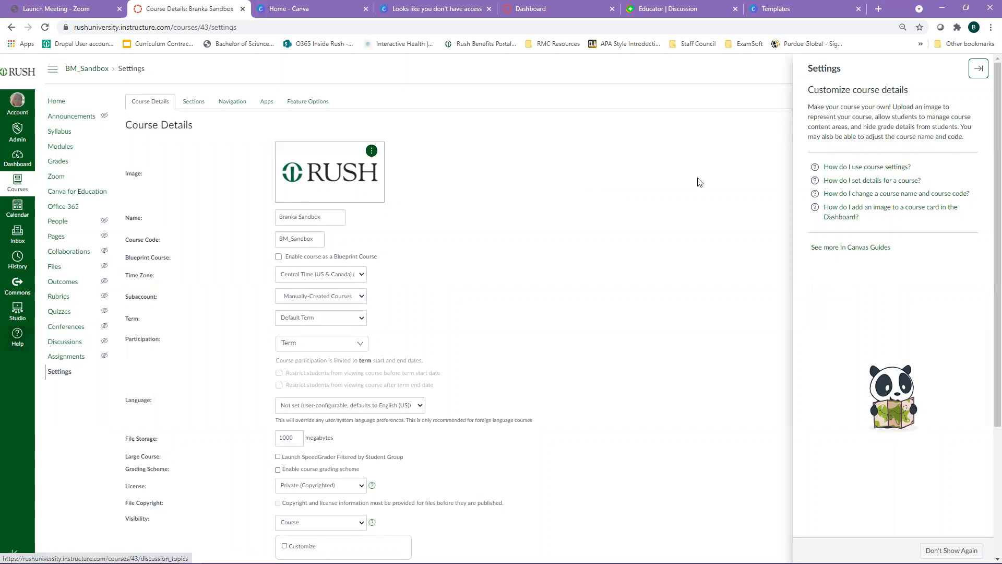
click(856, 167)
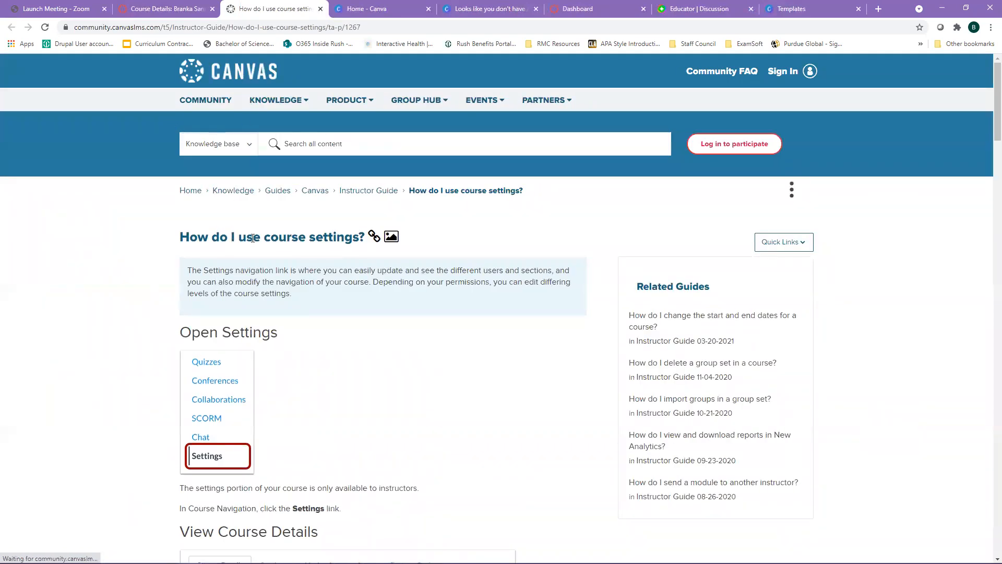
click(158, 10)
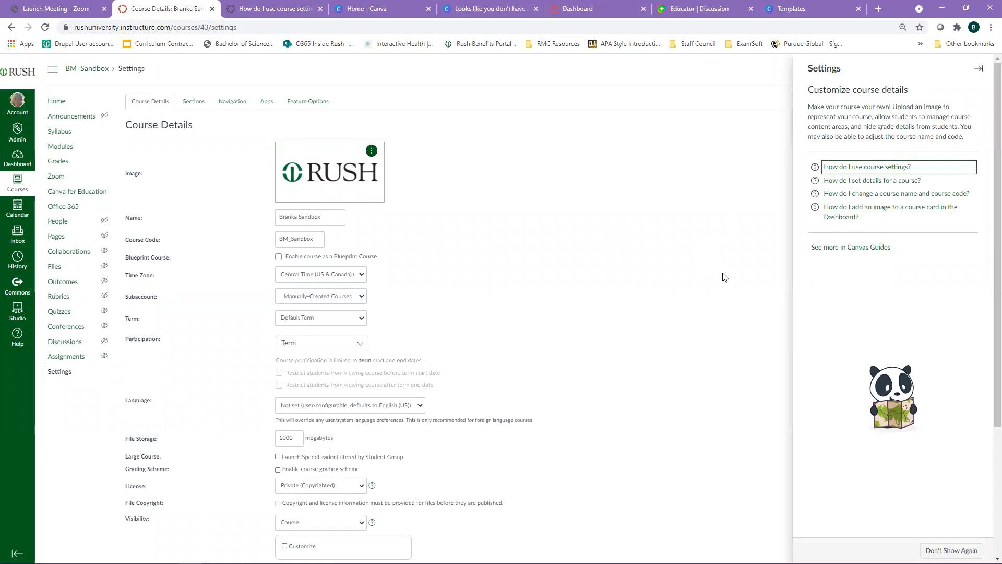
View the Canvas Instructor Guide table of contents from the settings help, and close both the guide and the help
click(833, 249)
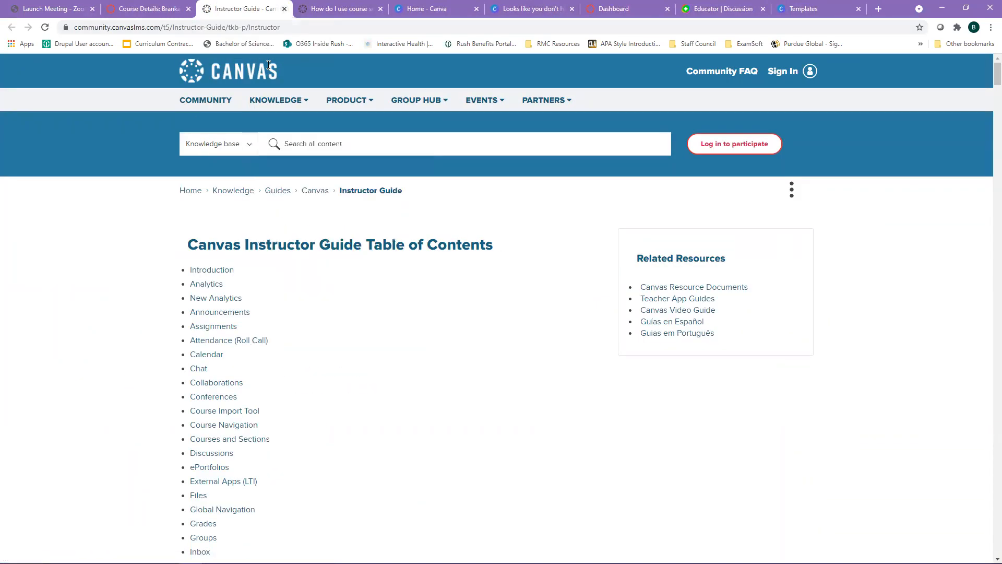
click(285, 9)
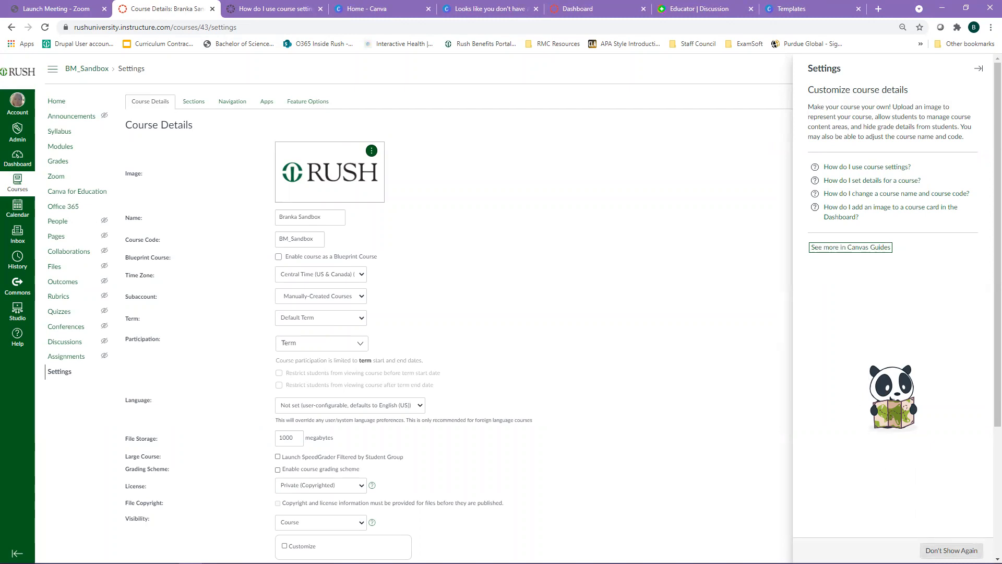
click(974, 70)
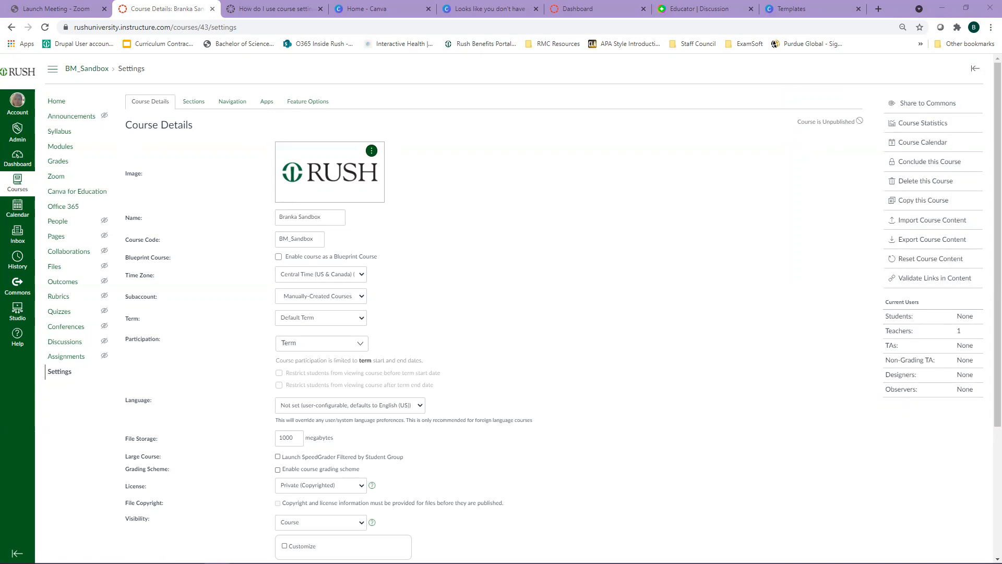
key(alt+Tab)
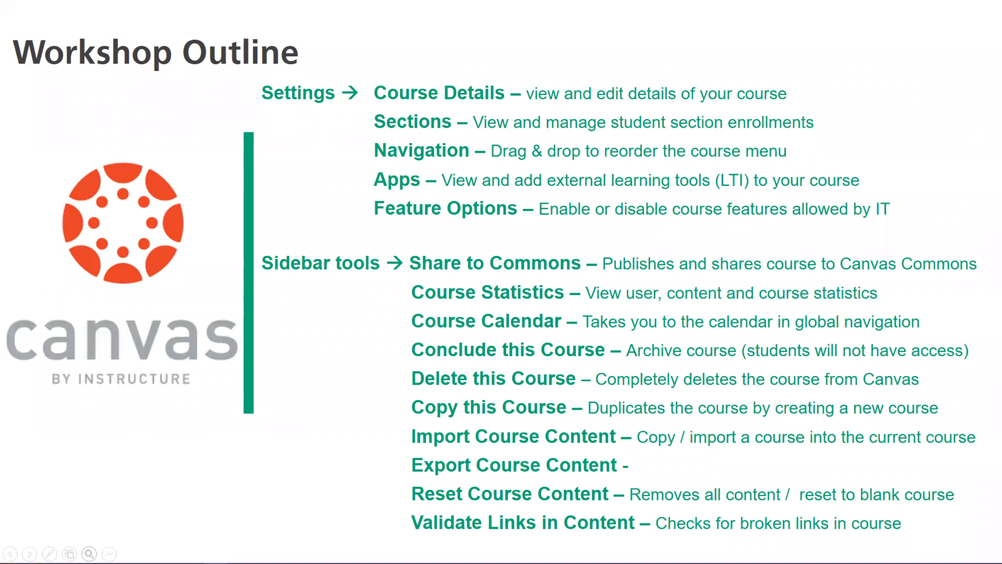
mouse_move(86, 562)
click(77, 437)
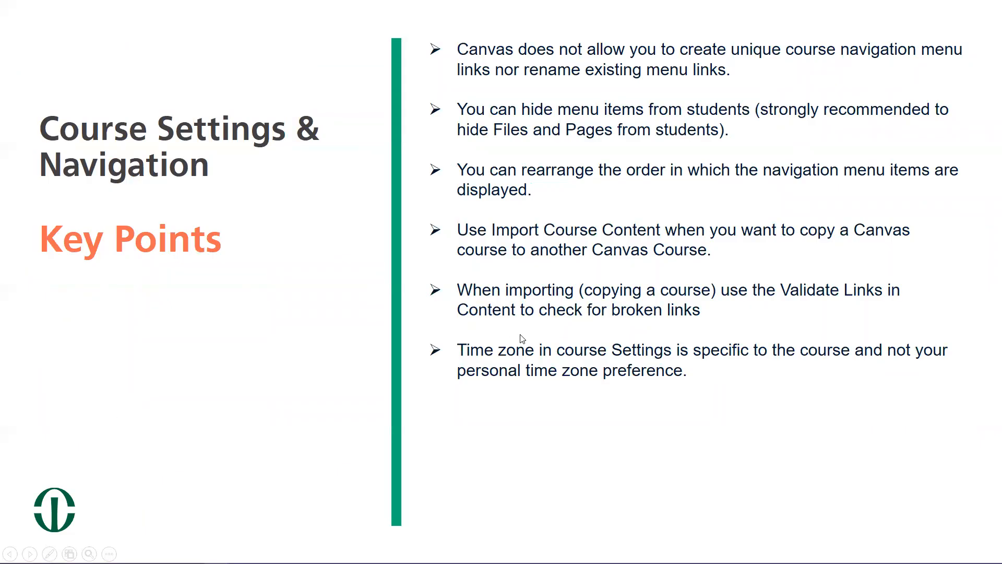